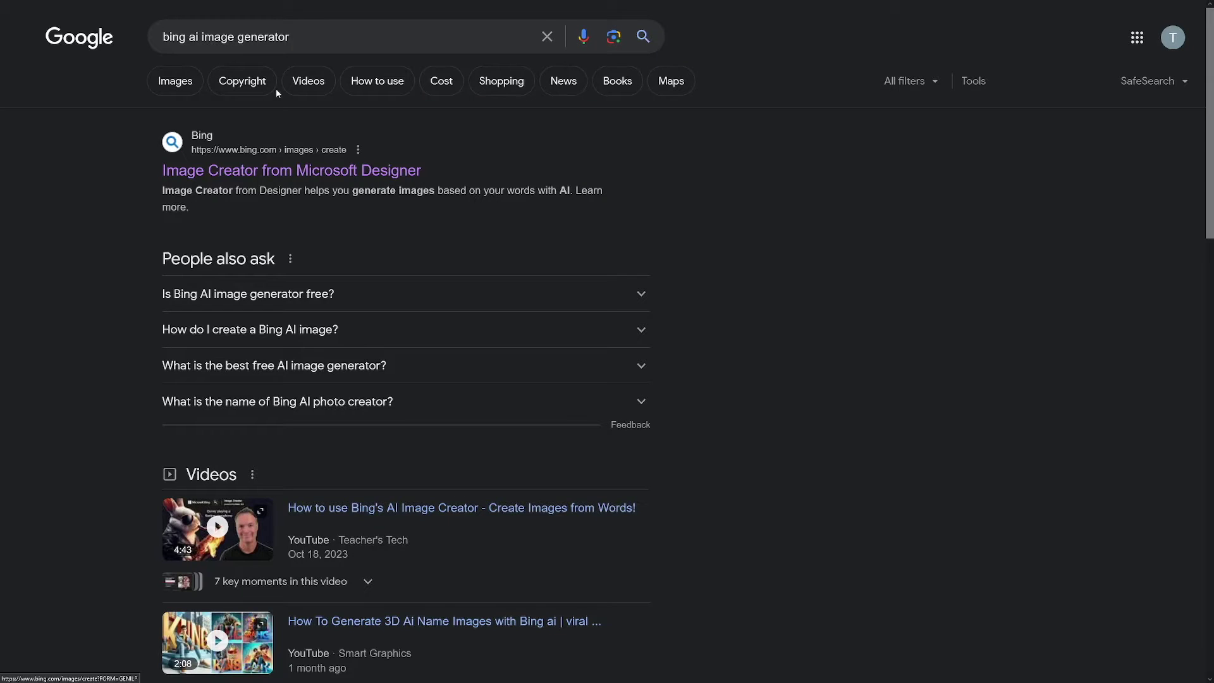
Open the Image Creator from Microsoft Designer page from the Google results for "bing ai image generator"
left_click_drag(299, 35, 247, 33)
left_click_drag(437, 70, 545, 74)
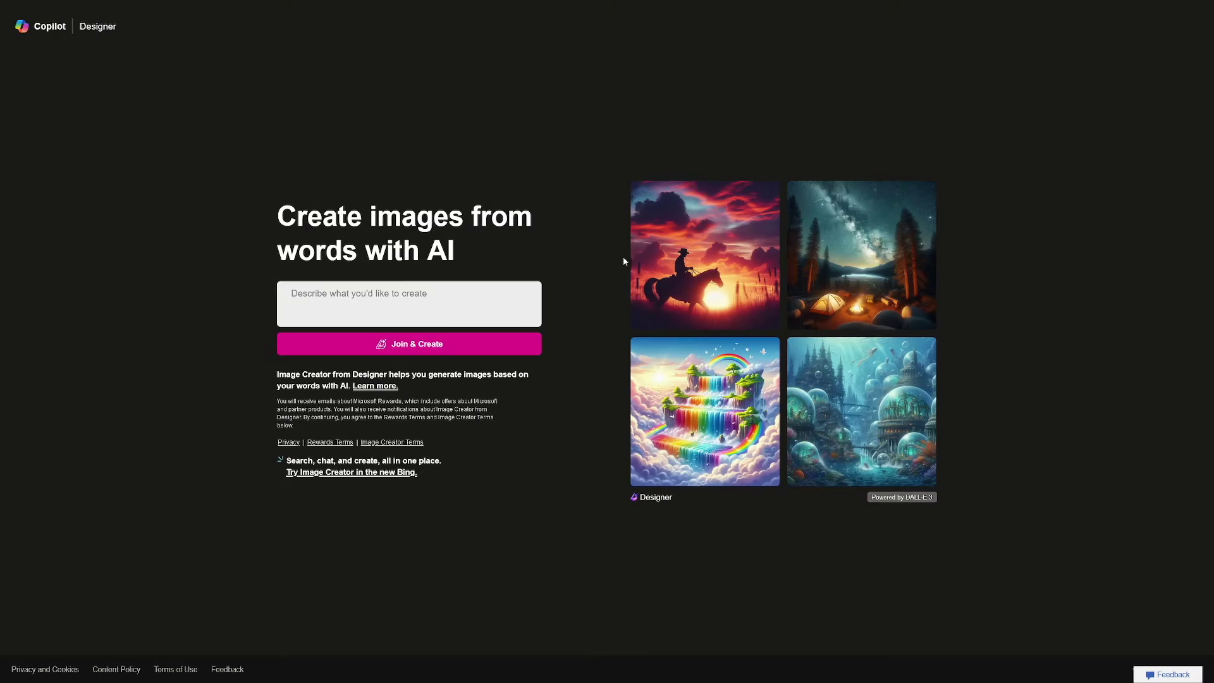
left_click_drag(279, 215, 484, 241)
left_click(461, 249)
Read the "What is Image Creator?" answer in the frequently asked questions
scroll(499, 240, "down", 10)
left_click_drag(245, 168, 378, 167)
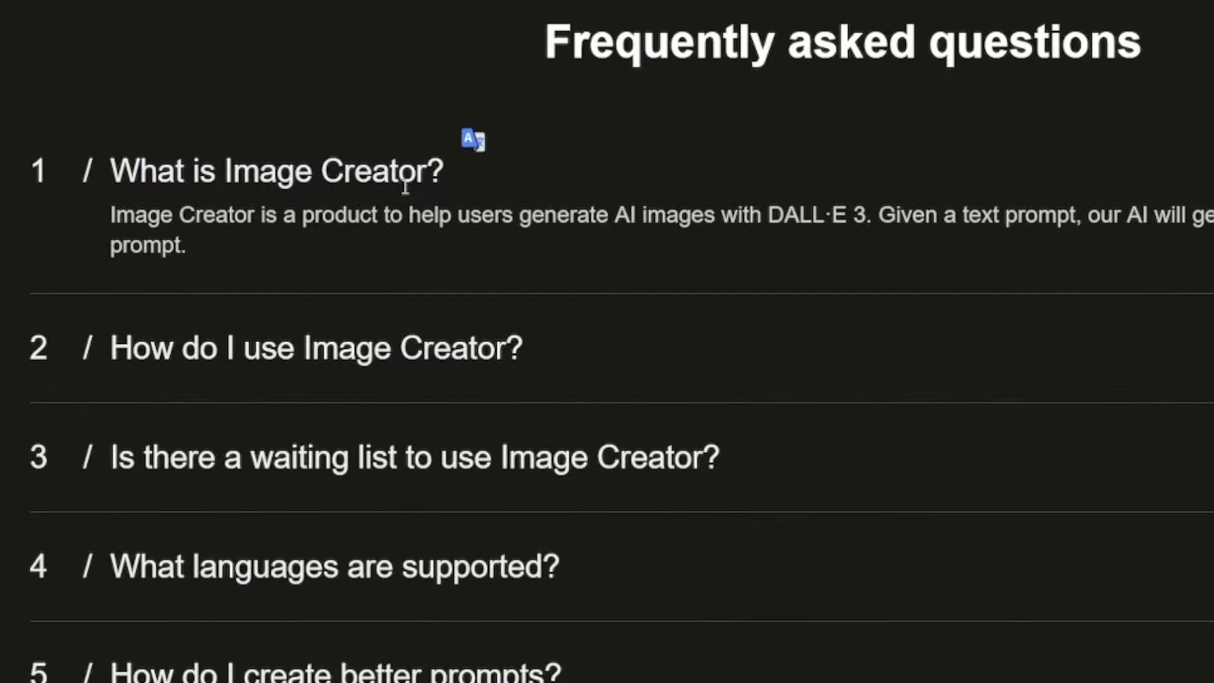
left_click_drag(308, 215, 866, 218)
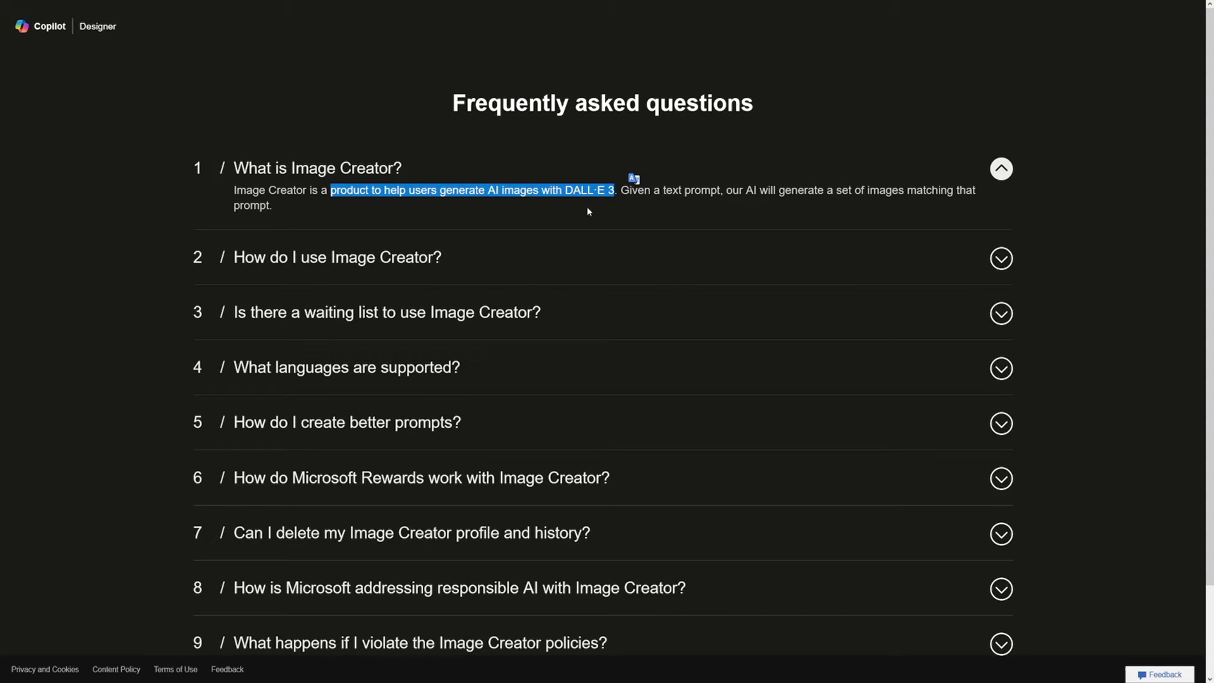
left_click(514, 193)
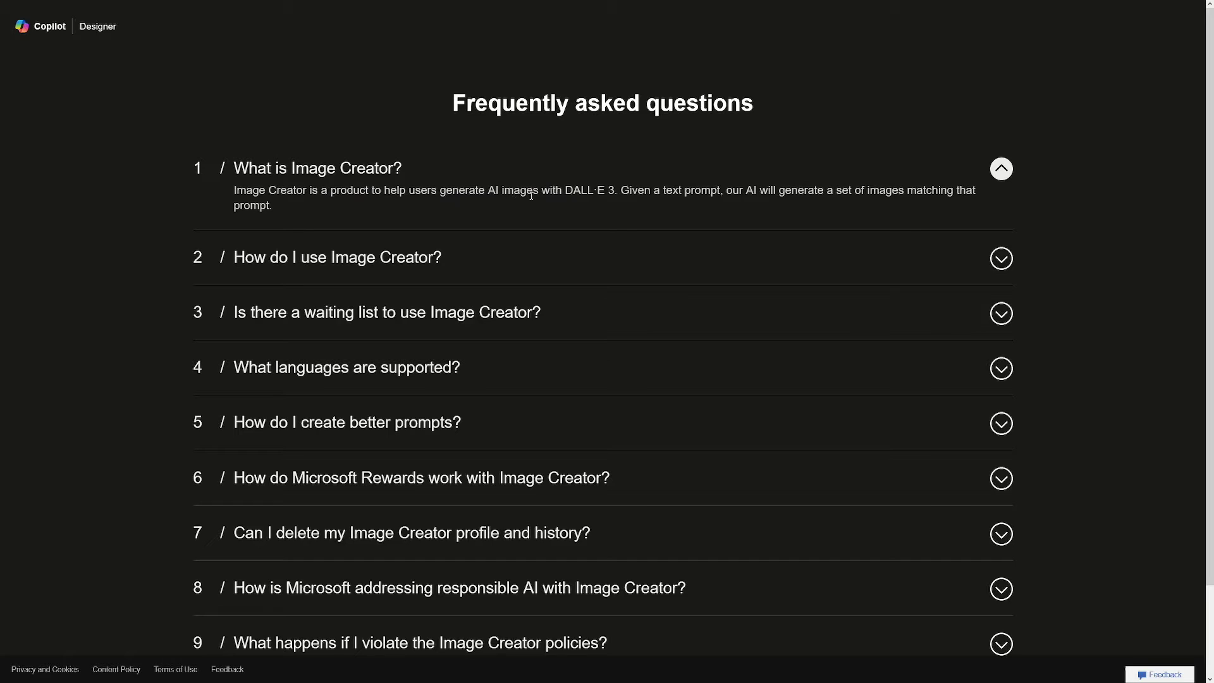
double_click(571, 189)
left_click(570, 189)
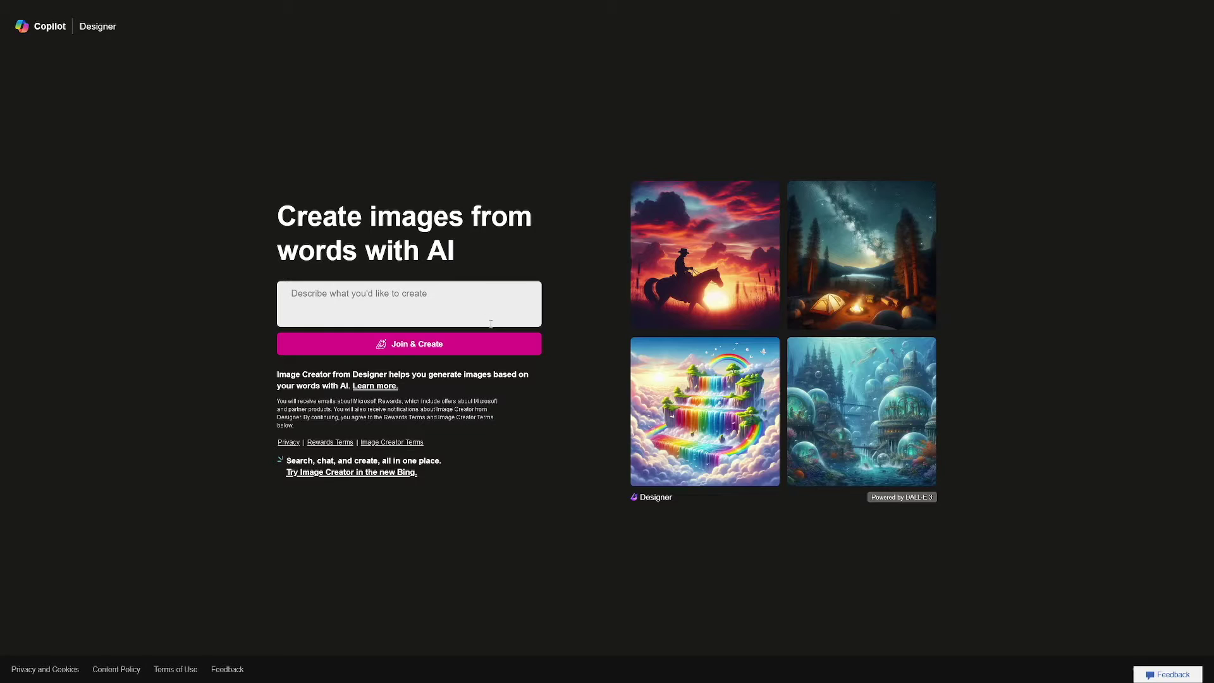
Join Image Creator with a Microsoft account to reach the image creation page
left_click(443, 345)
left_click(405, 381)
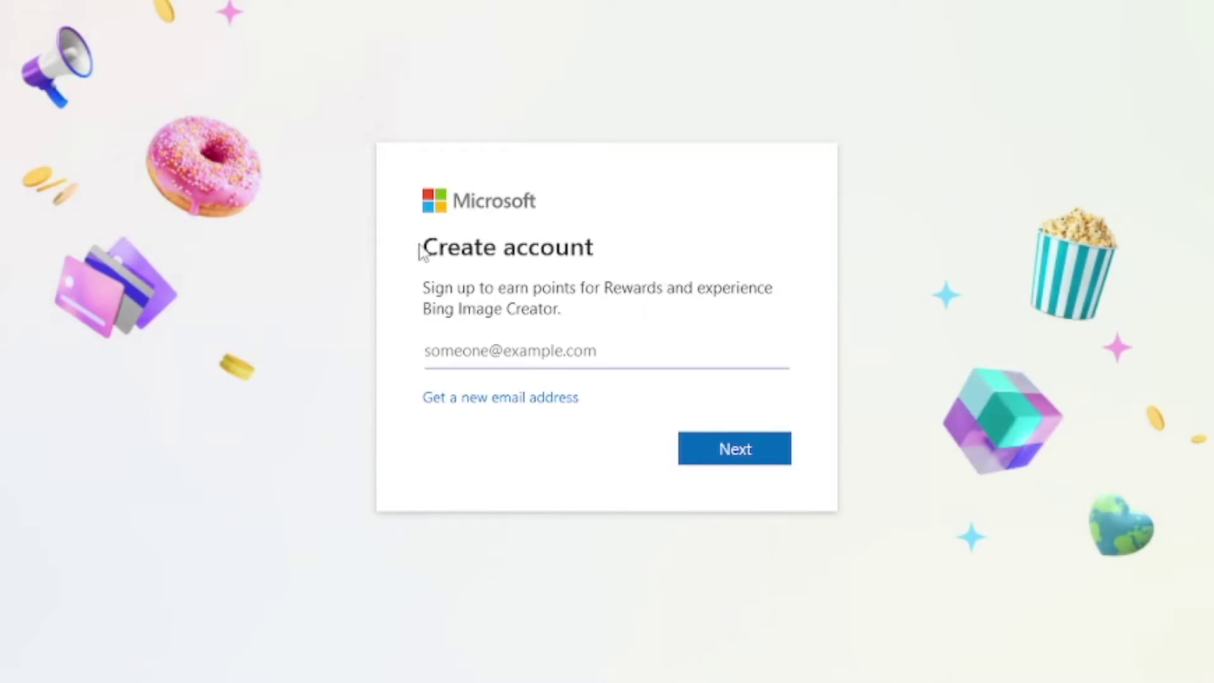
left_click_drag(420, 249, 593, 273)
left_click(616, 273)
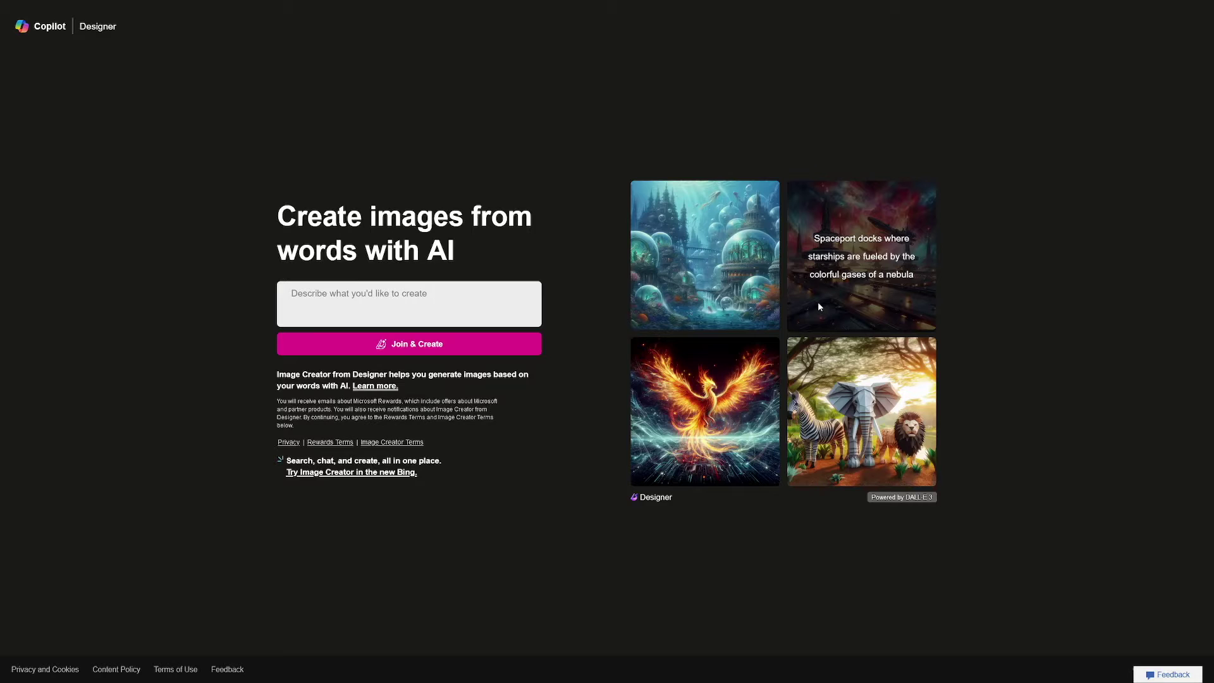
left_click(429, 346)
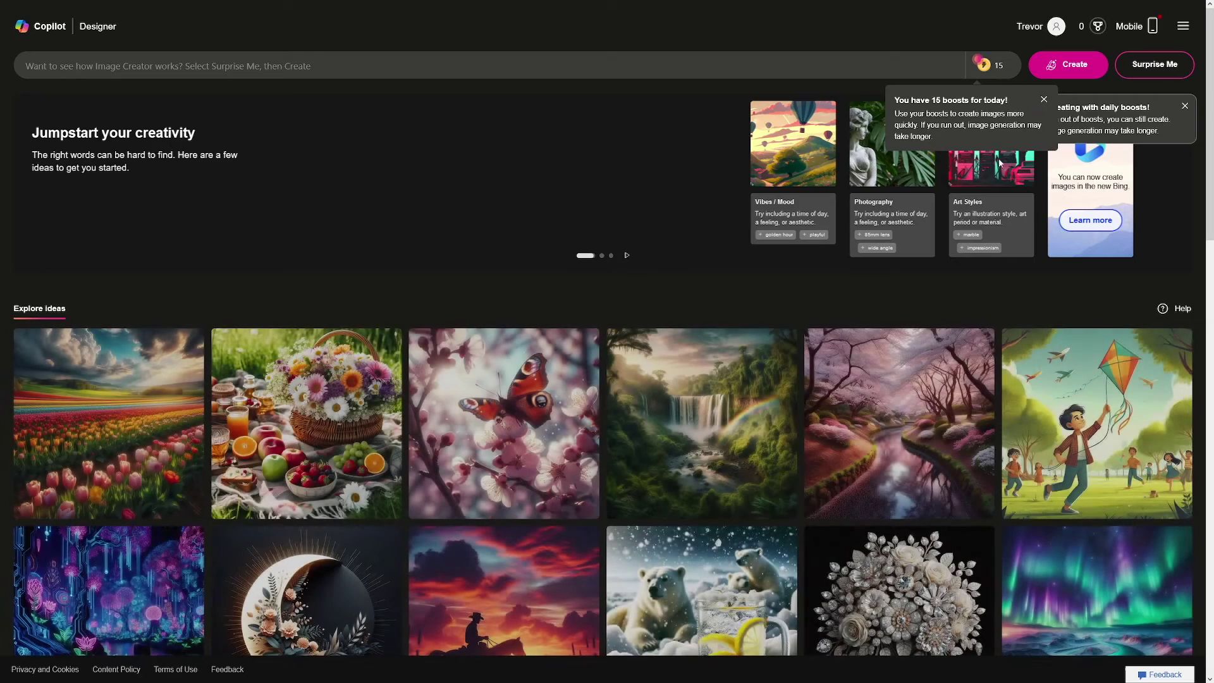
Check the daily boosts information and dismiss the tips about it
left_click(1043, 99)
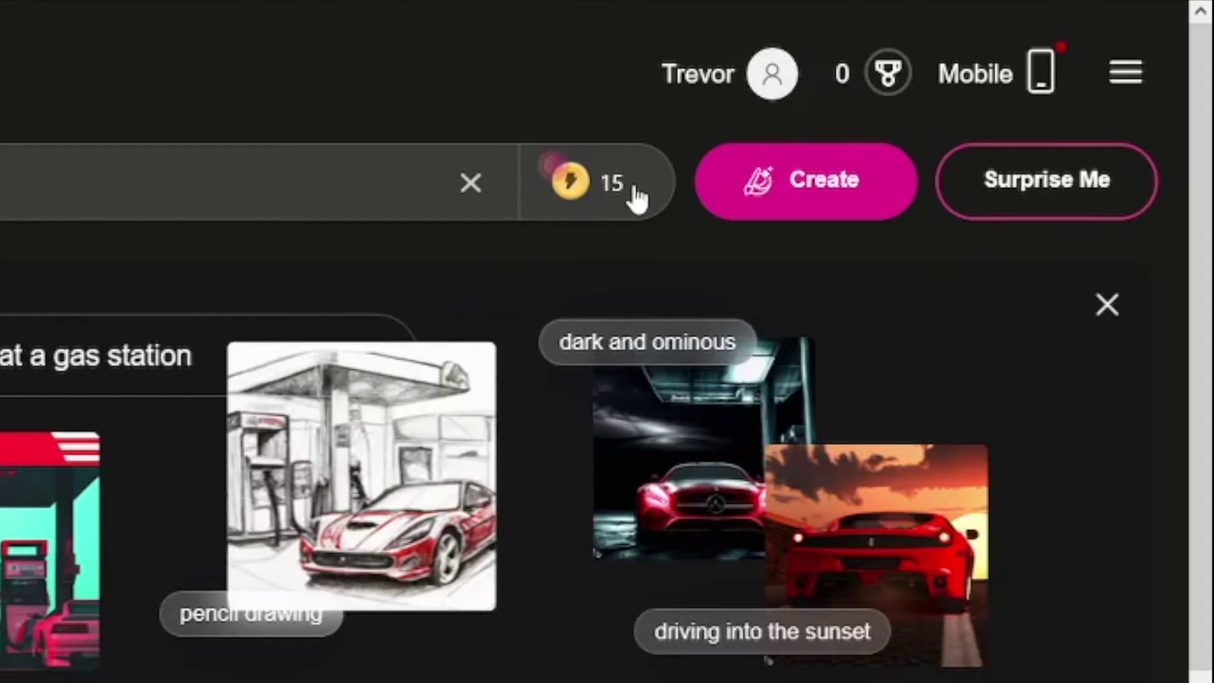
left_click(610, 190)
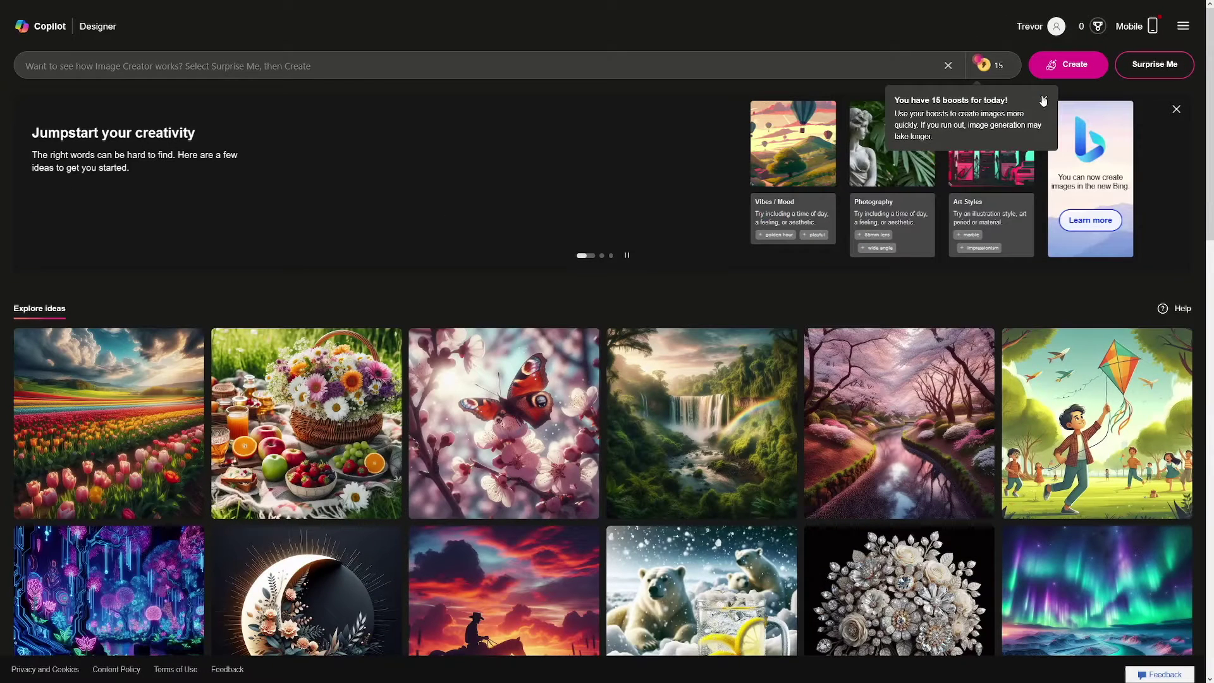
left_click(737, 276)
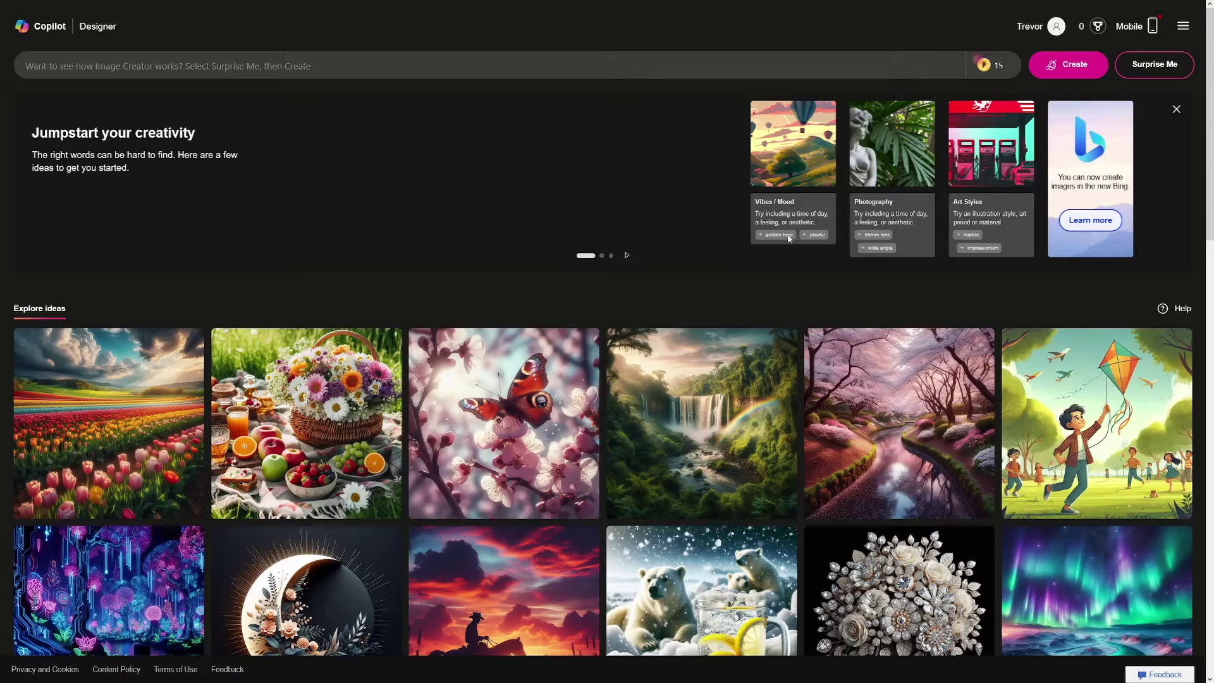
Browse the example ideas and inspect the prompt and details of the picnic image with fruits and flowers
scroll(811, 229, "down", 2)
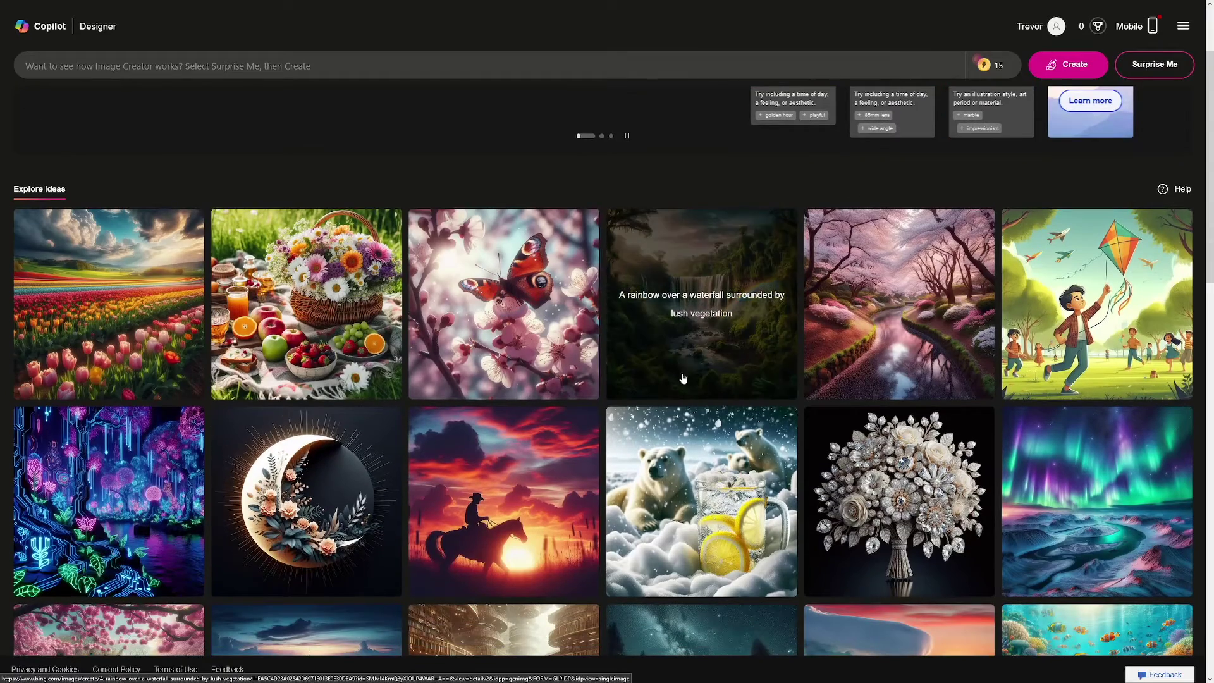
scroll(695, 367, "down", 2)
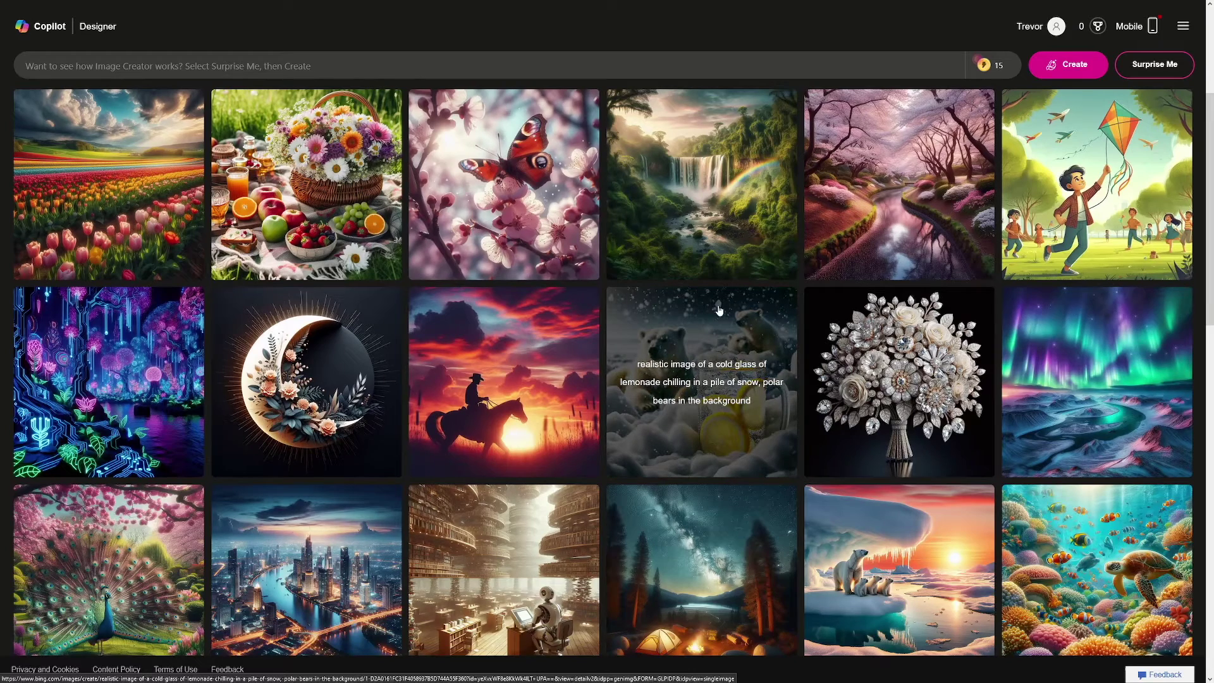
scroll(719, 310, "up", 1)
left_click(396, 324)
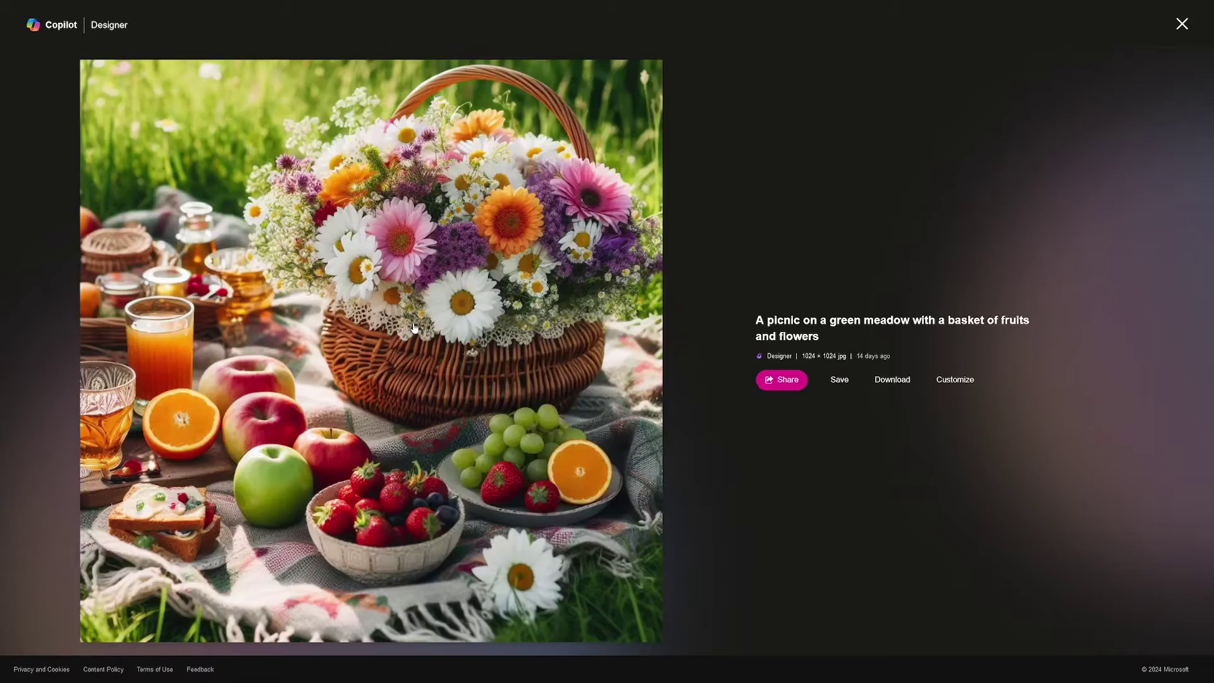
left_click_drag(756, 307, 828, 325)
left_click(828, 325)
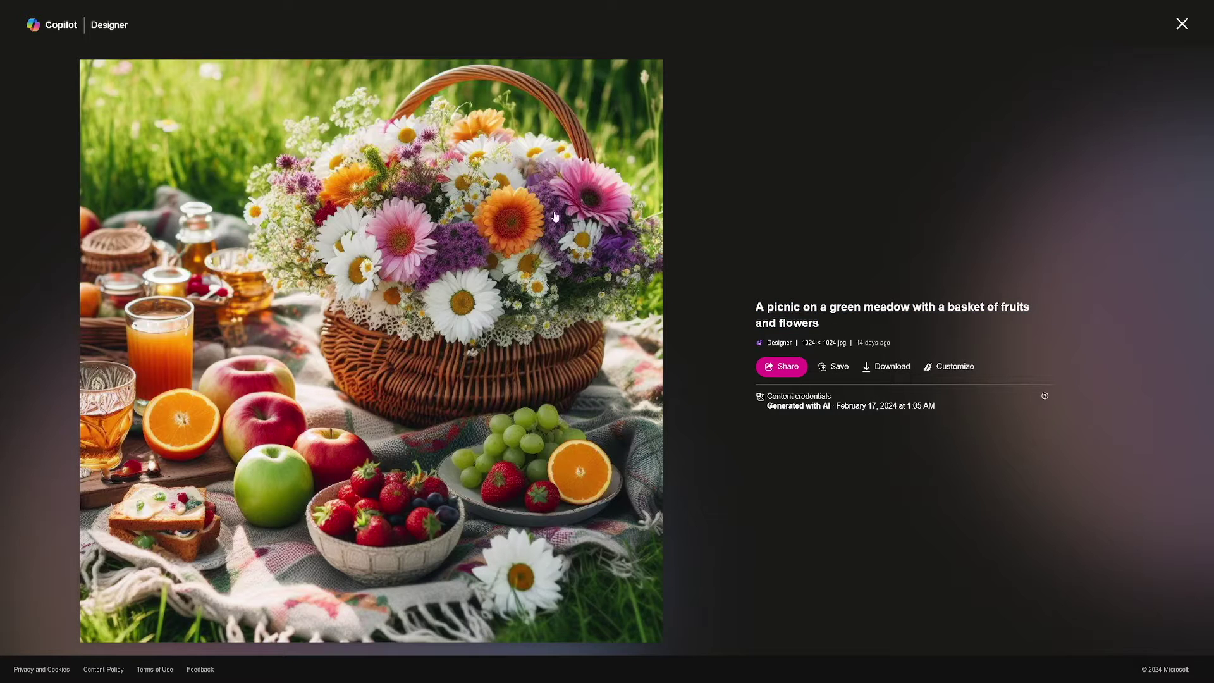
left_click(1181, 24)
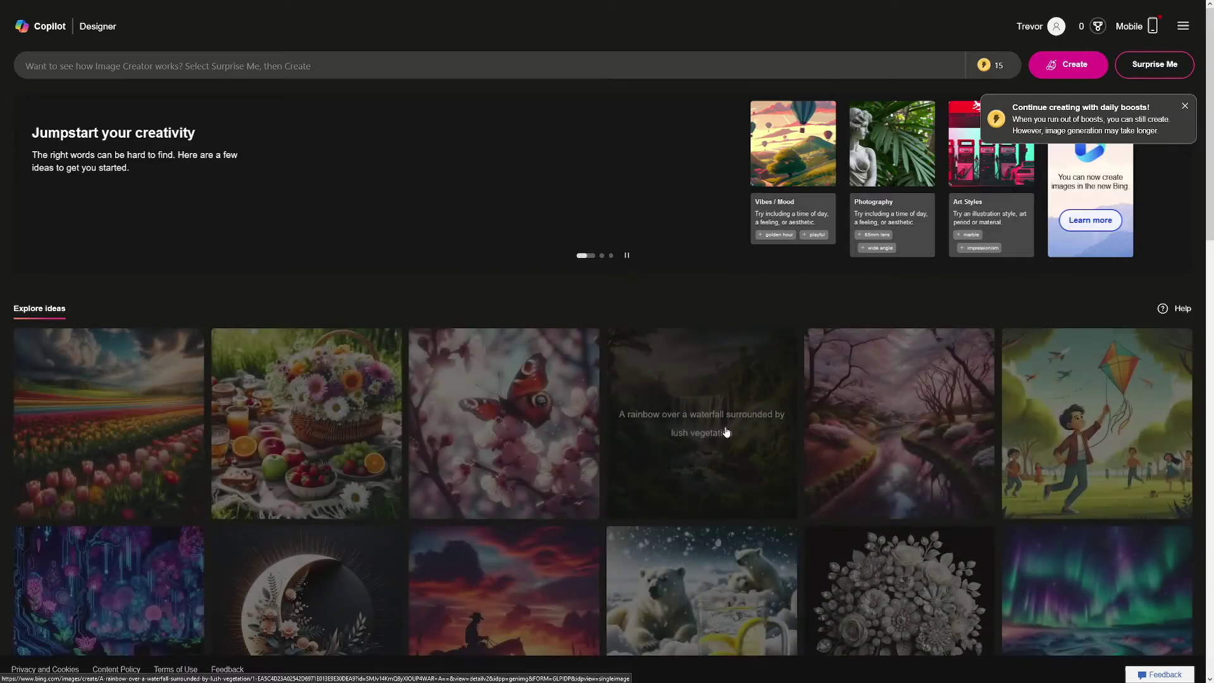
scroll(760, 403, "down", 2)
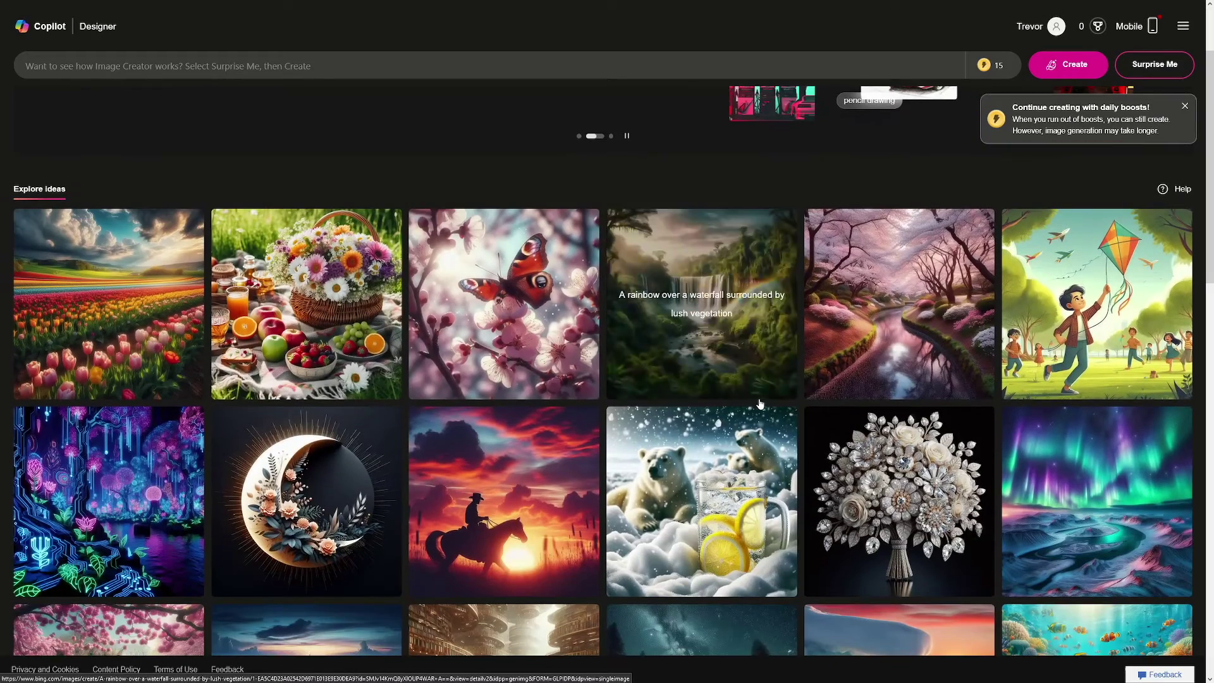
scroll(752, 401, "up", 2)
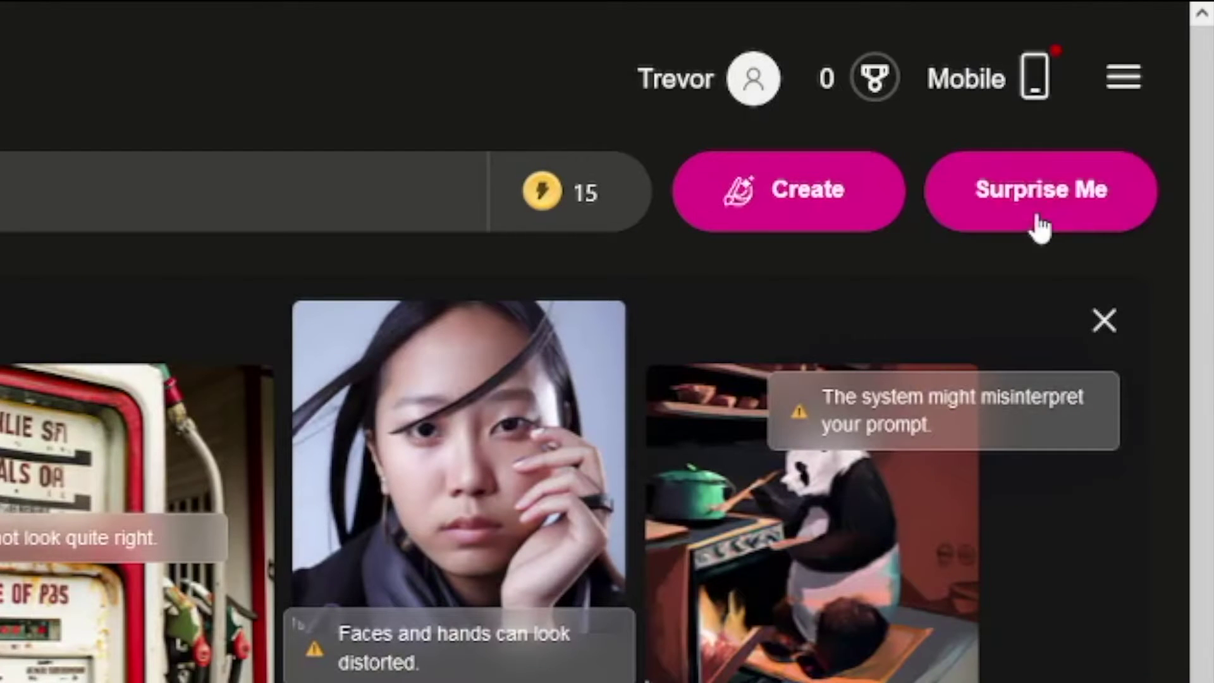
Fill in random surprise prompts until getting the photo realistic soccer ball as a planet in space, and review its wording
left_click(1040, 228)
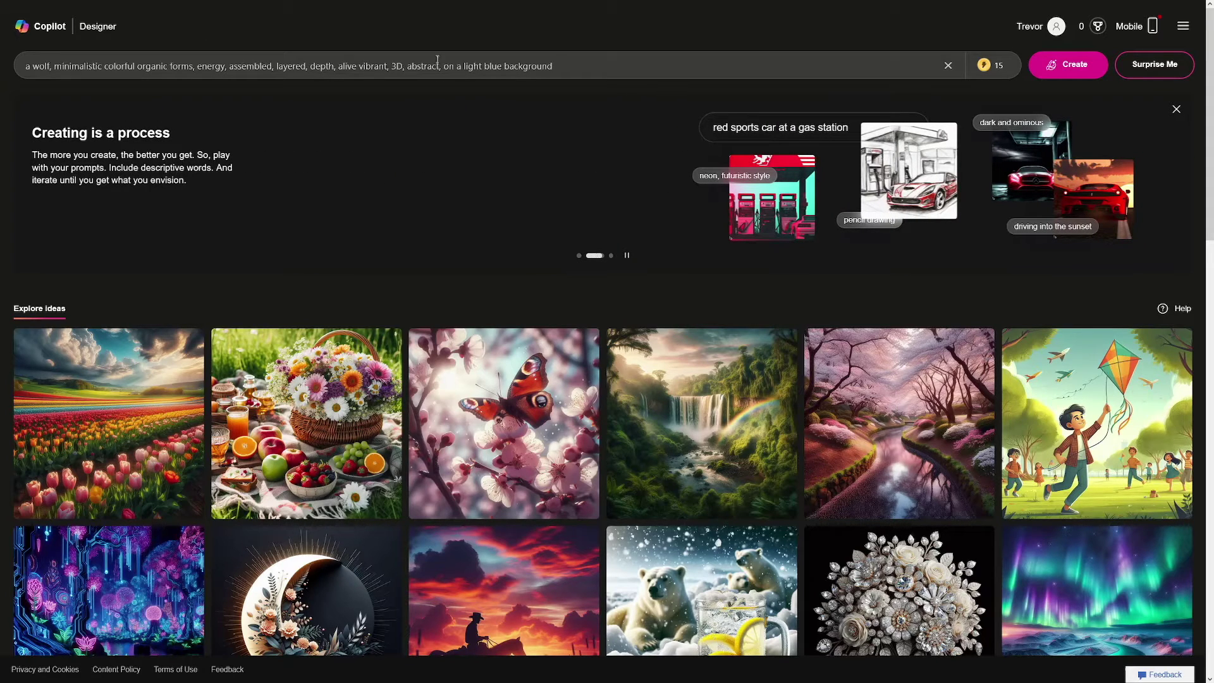
left_click(1153, 70)
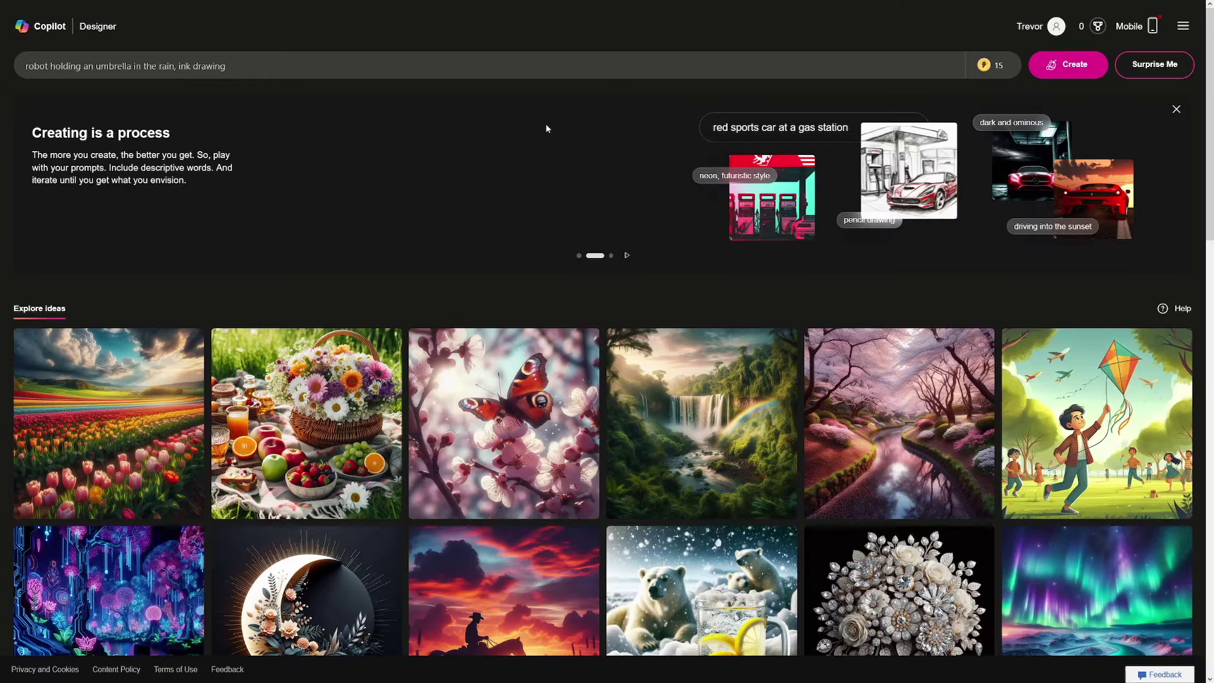
mouse_move(990, 68)
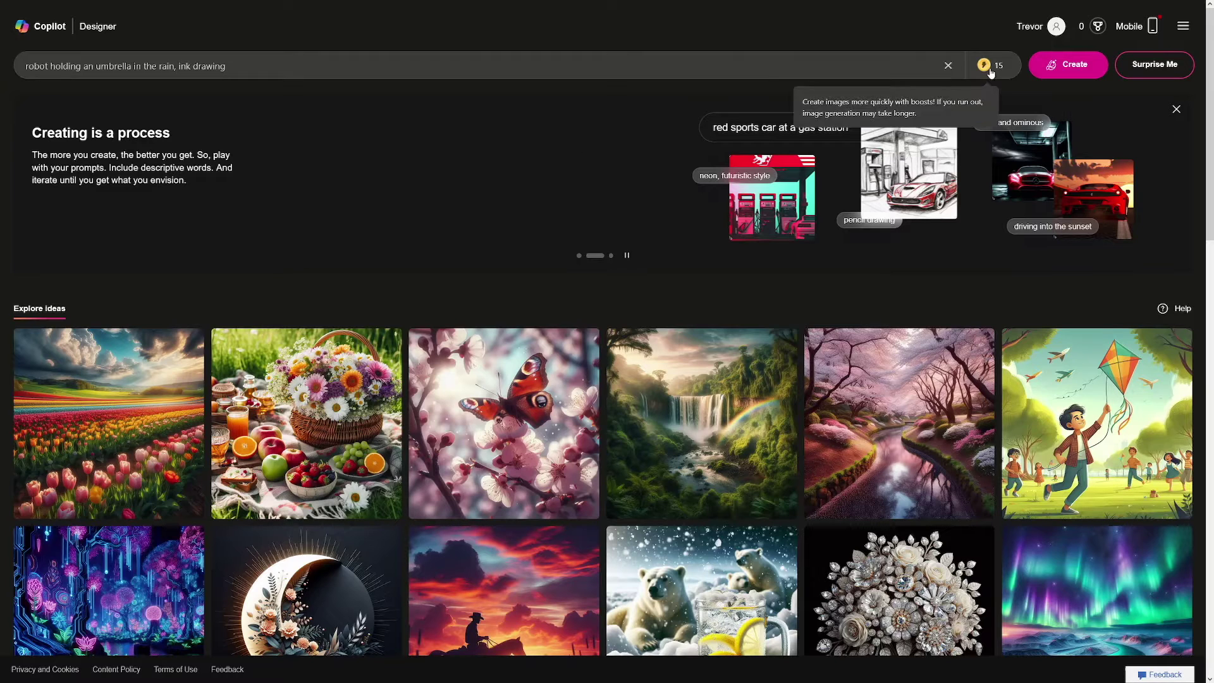
left_click(1154, 63)
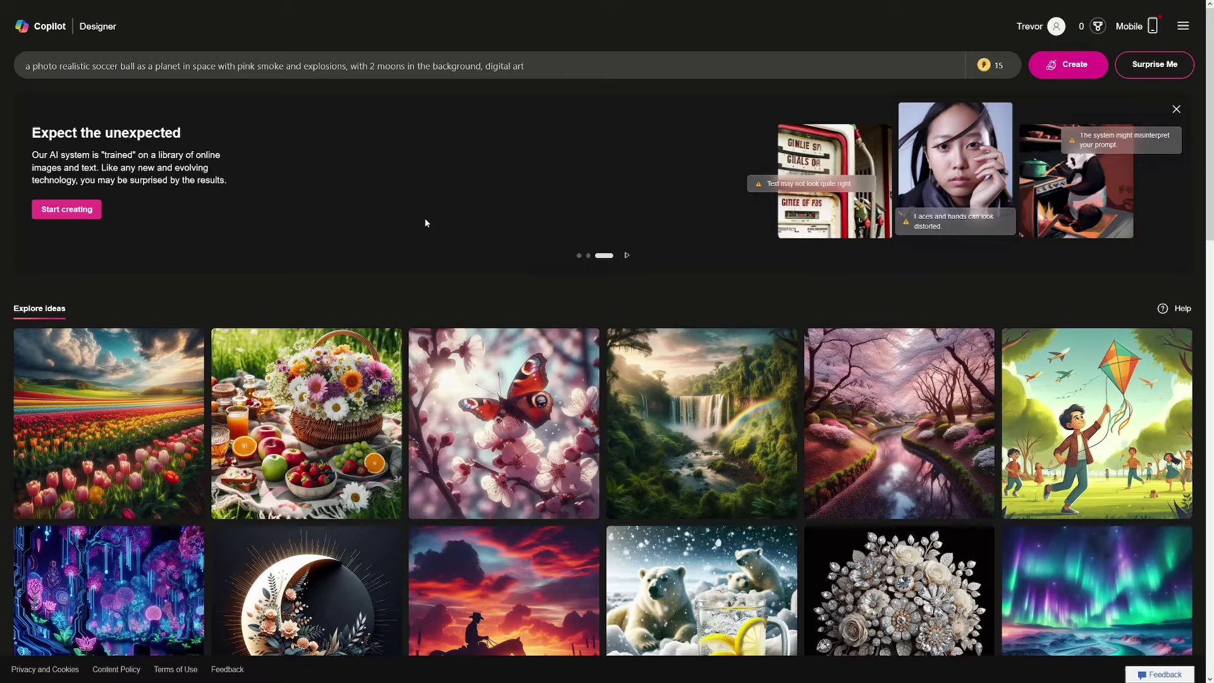
left_click_drag(25, 66, 406, 65)
left_click(405, 65)
left_click_drag(488, 65, 529, 66)
left_click(529, 66)
Read the "How do I create better prompts?" answer in the frequently asked questions
scroll(419, 382, "down", 20)
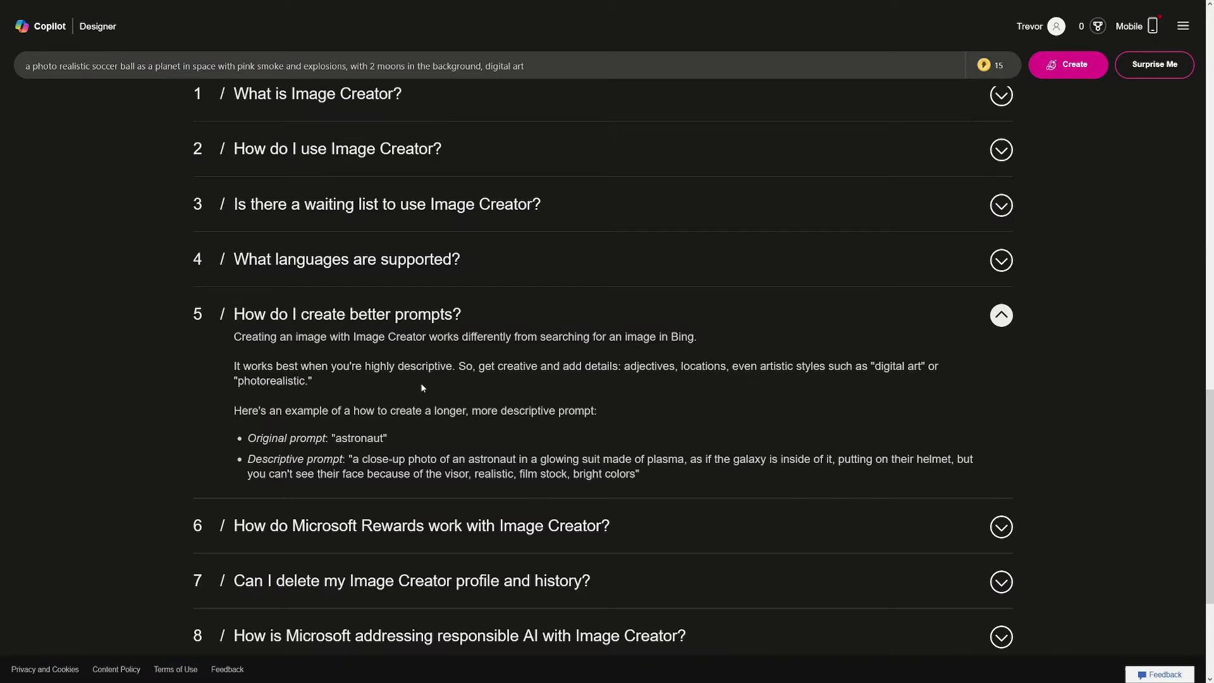
left_click_drag(232, 316, 463, 316)
left_click(464, 316)
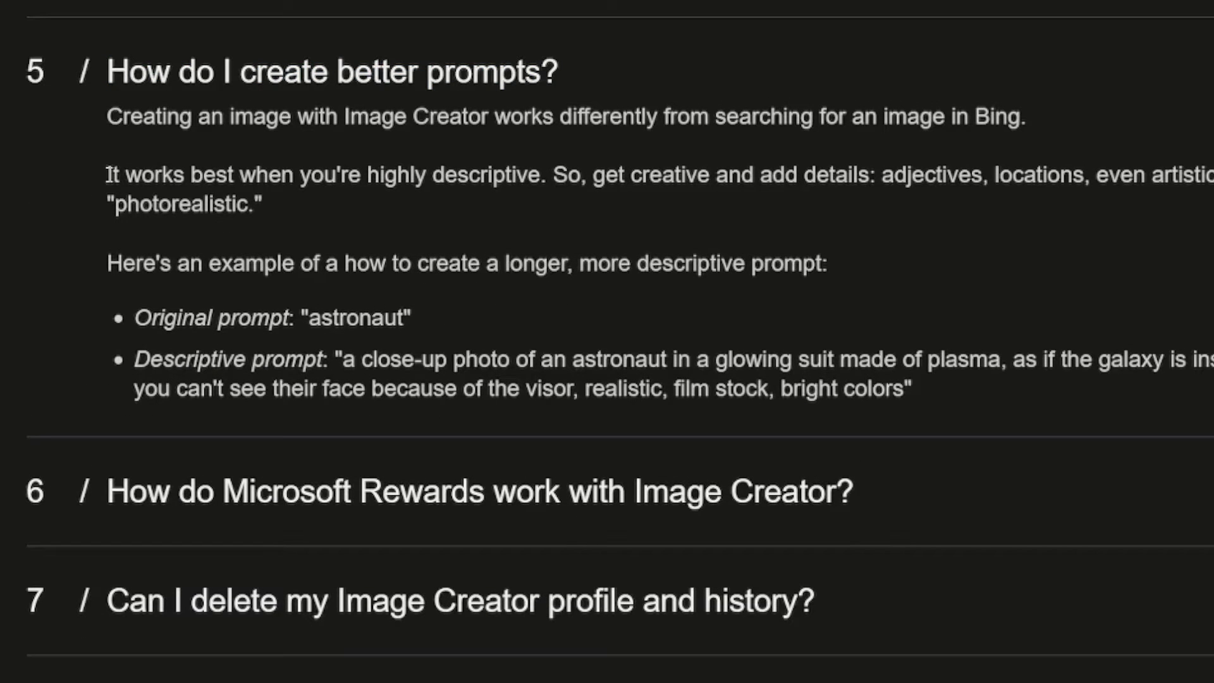
left_click_drag(106, 175, 542, 176)
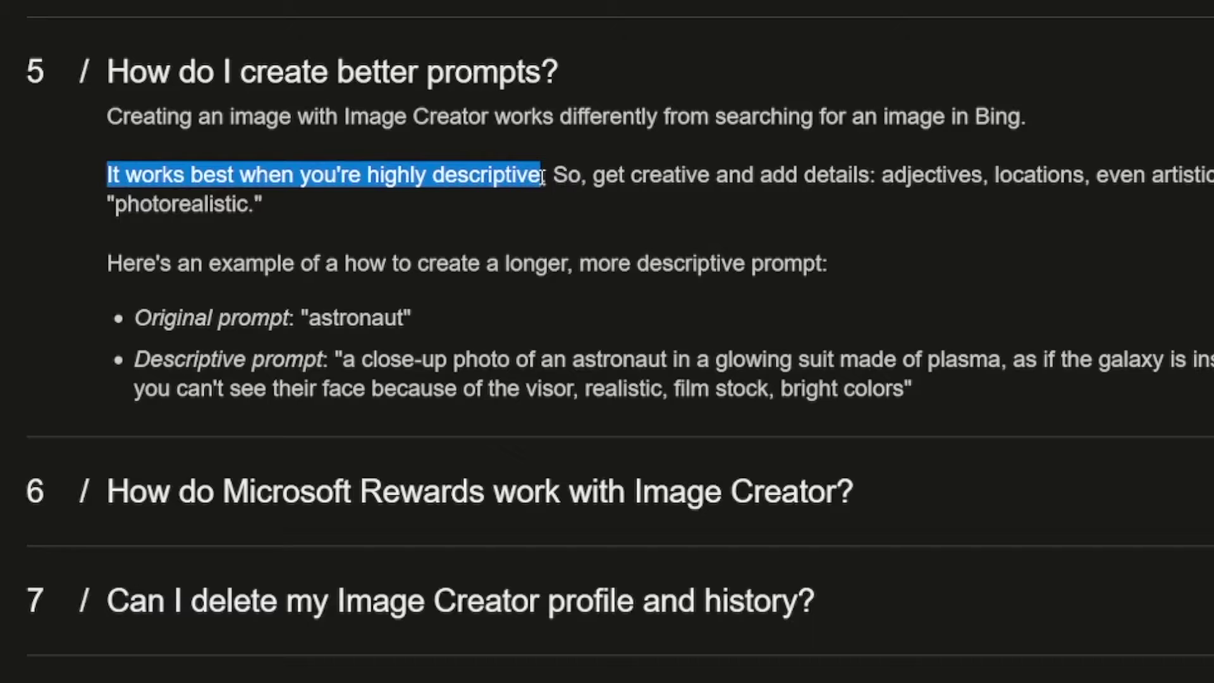
left_click(575, 141)
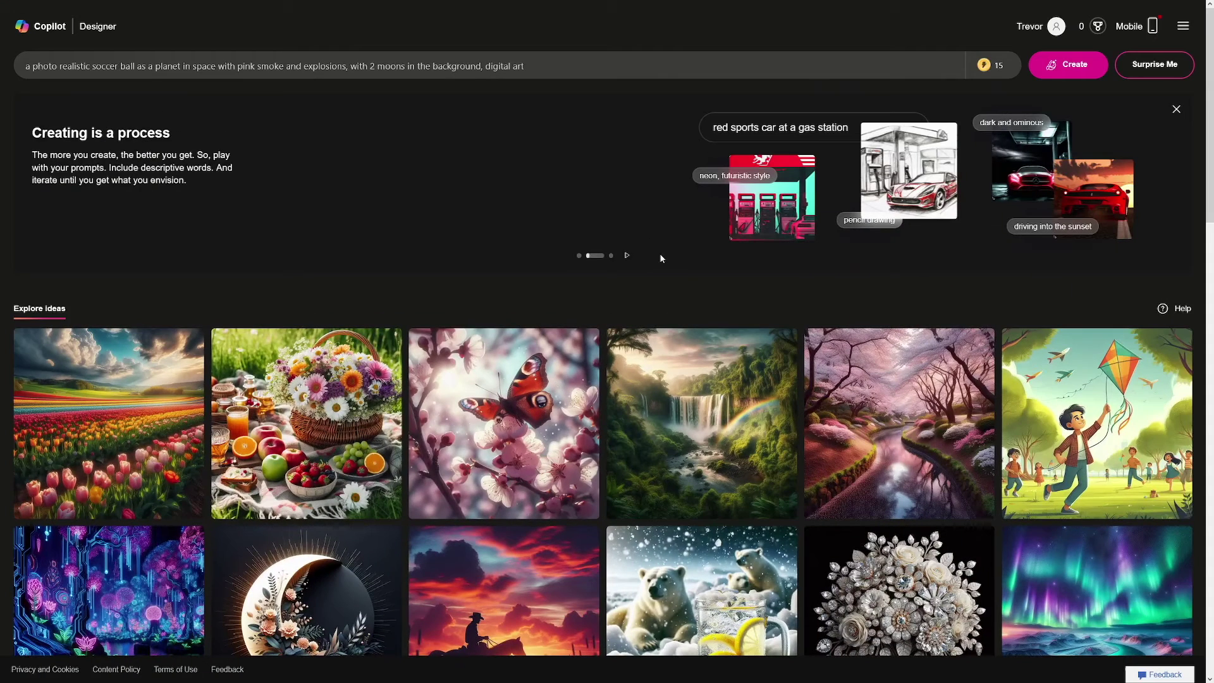
Generate images from the soccer ball planet prompt and open the first result to check its dimensions
left_click(1075, 66)
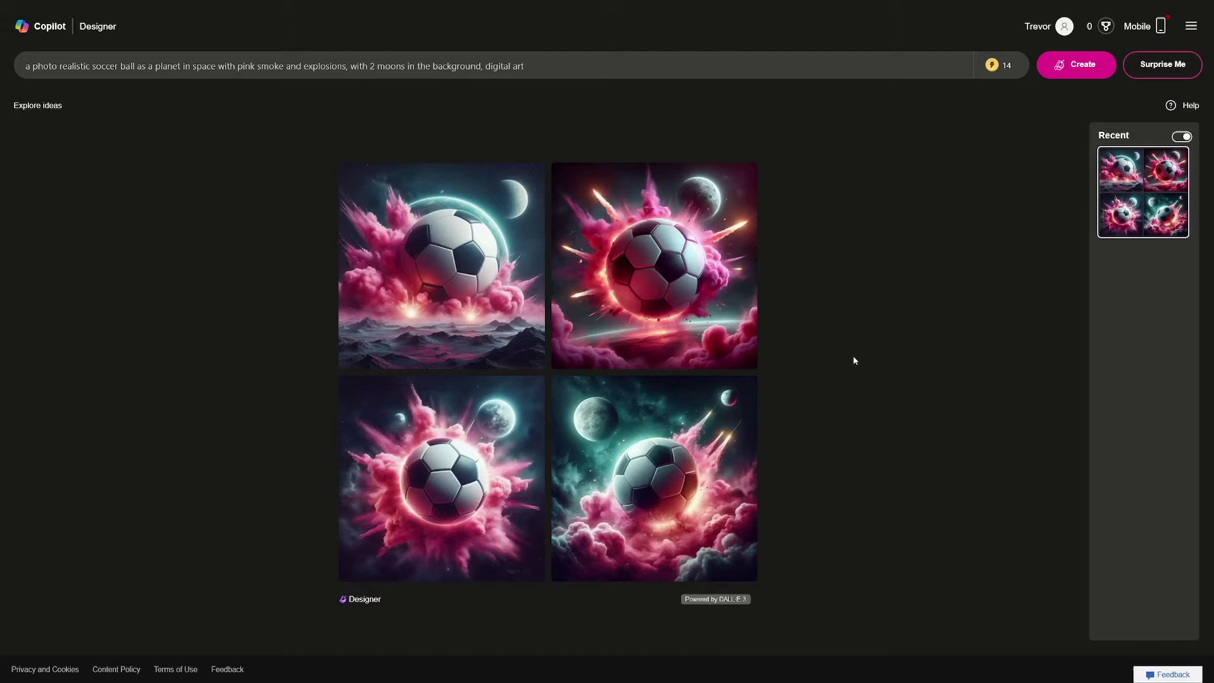
left_click(453, 309)
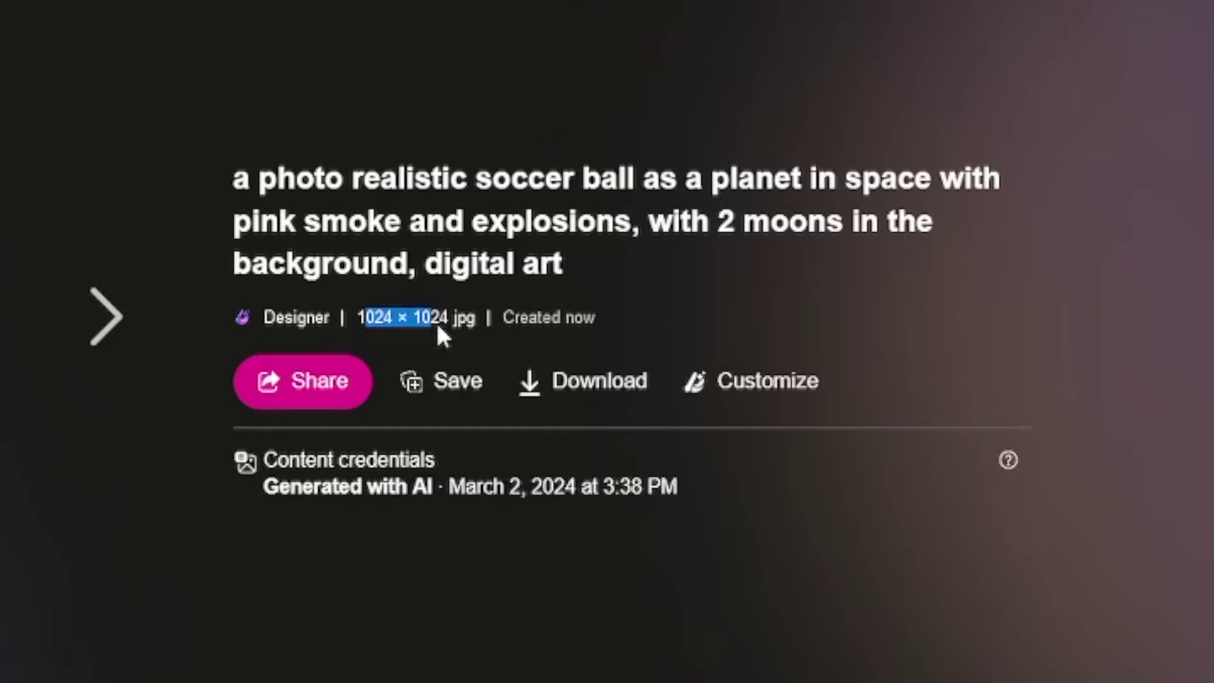
left_click_drag(437, 325, 471, 323)
left_click(472, 323)
Customize the generated soccer ball image by setting brightness to 1 and applying the Light filter with an adjusted intensity
left_click(739, 382)
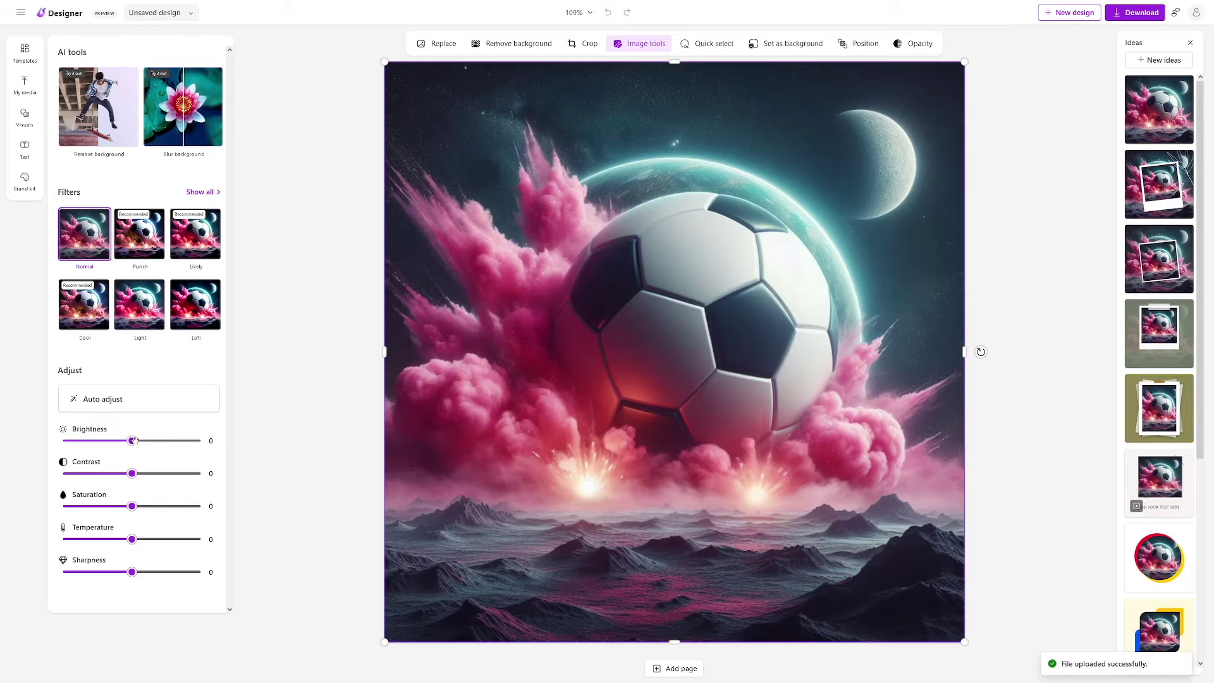
mouse_move(134, 441)
left_mouse_down()
mouse_move(179, 441)
mouse_move(122, 441)
mouse_move(133, 443)
left_mouse_up()
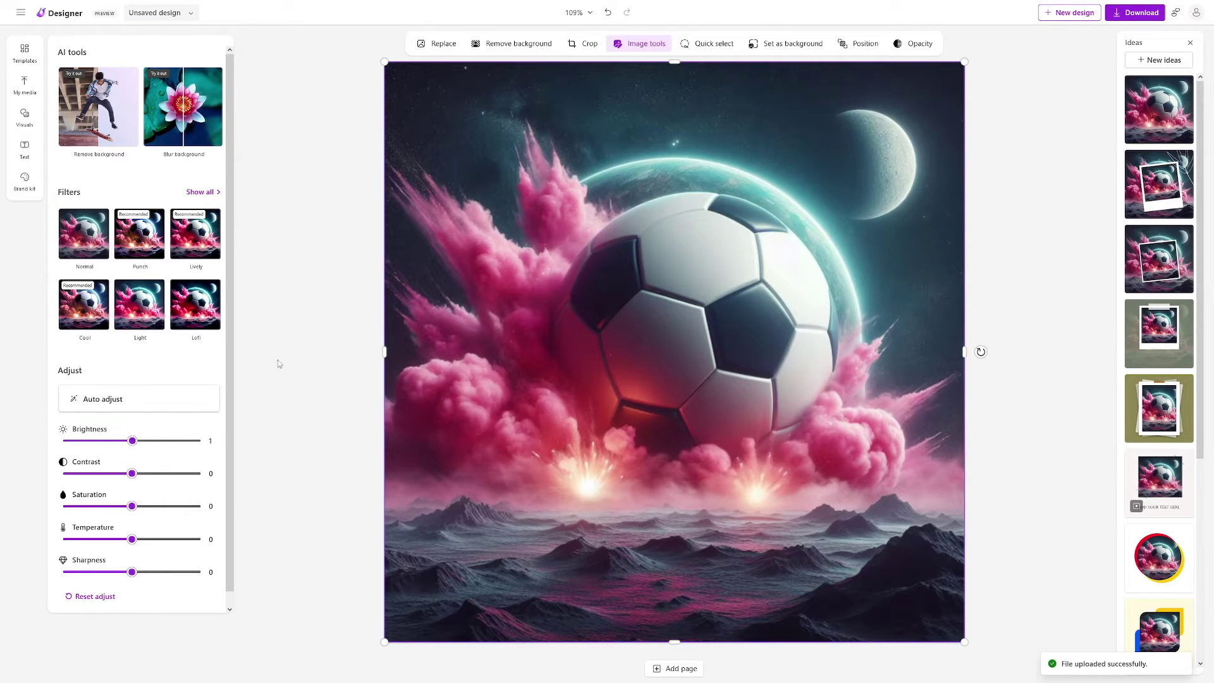
left_click(139, 316)
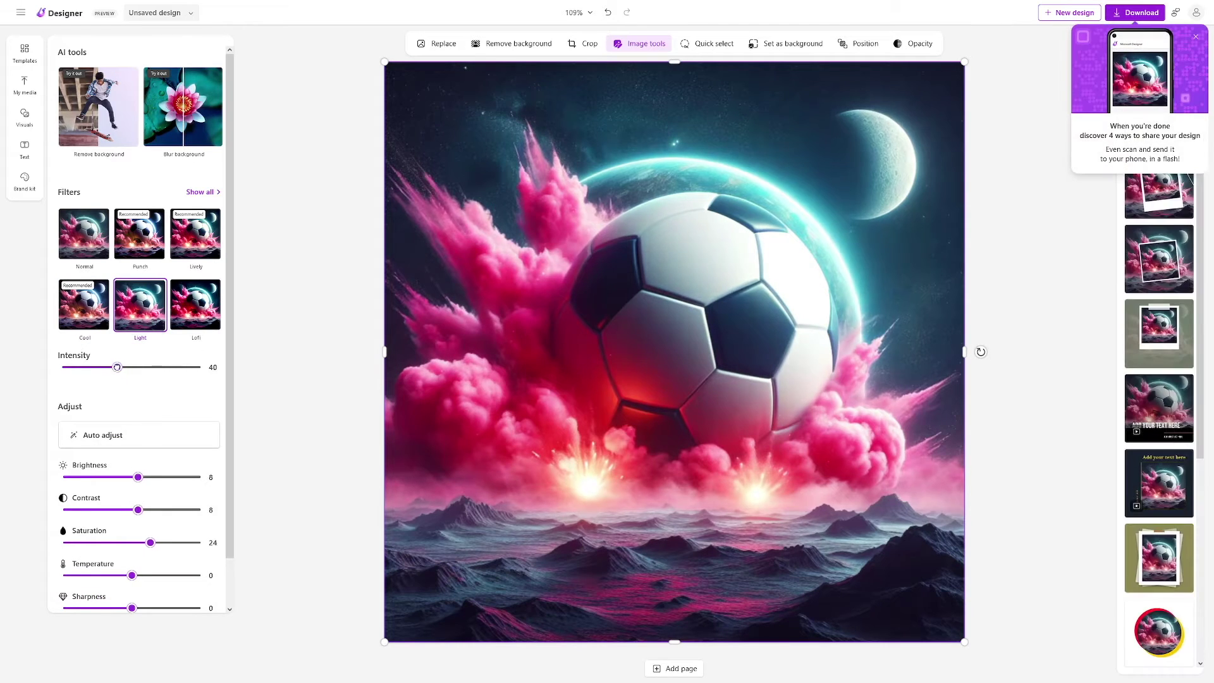
mouse_move(131, 368)
left_mouse_down()
mouse_move(104, 367)
mouse_move(131, 367)
left_mouse_up()
left_click(284, 341)
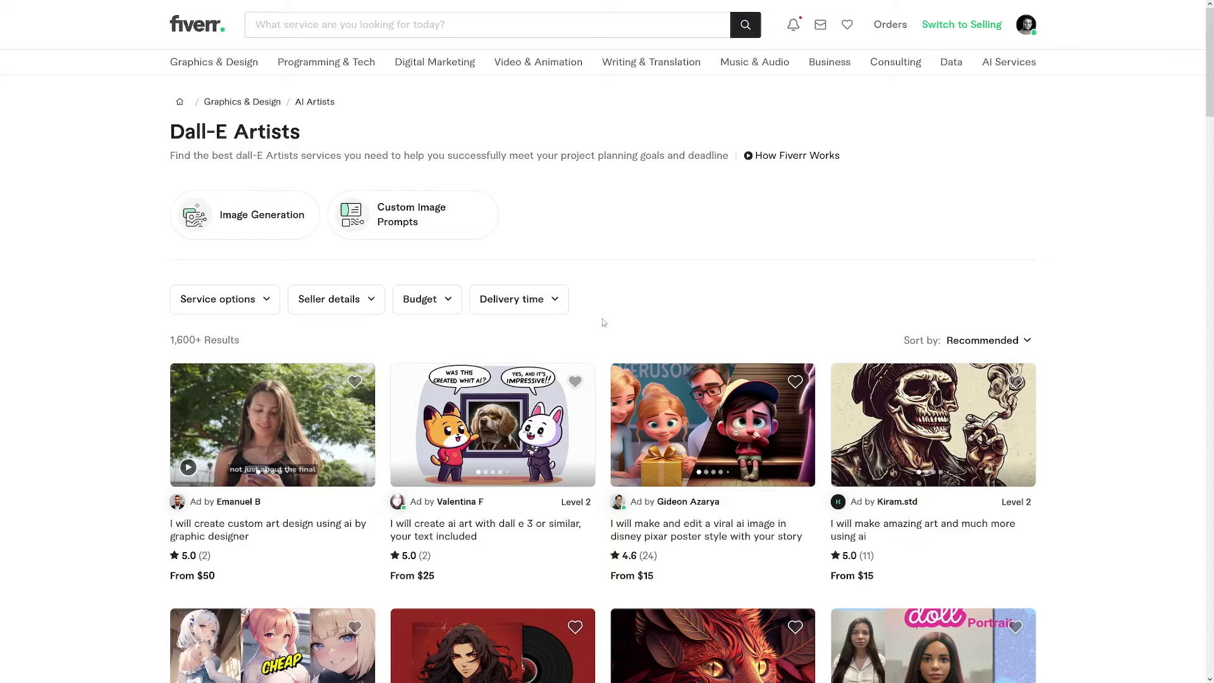
Switch to Fiverr and browse the Dall-E Artists service listings
left_click_drag(169, 140, 301, 131)
left_click(302, 131)
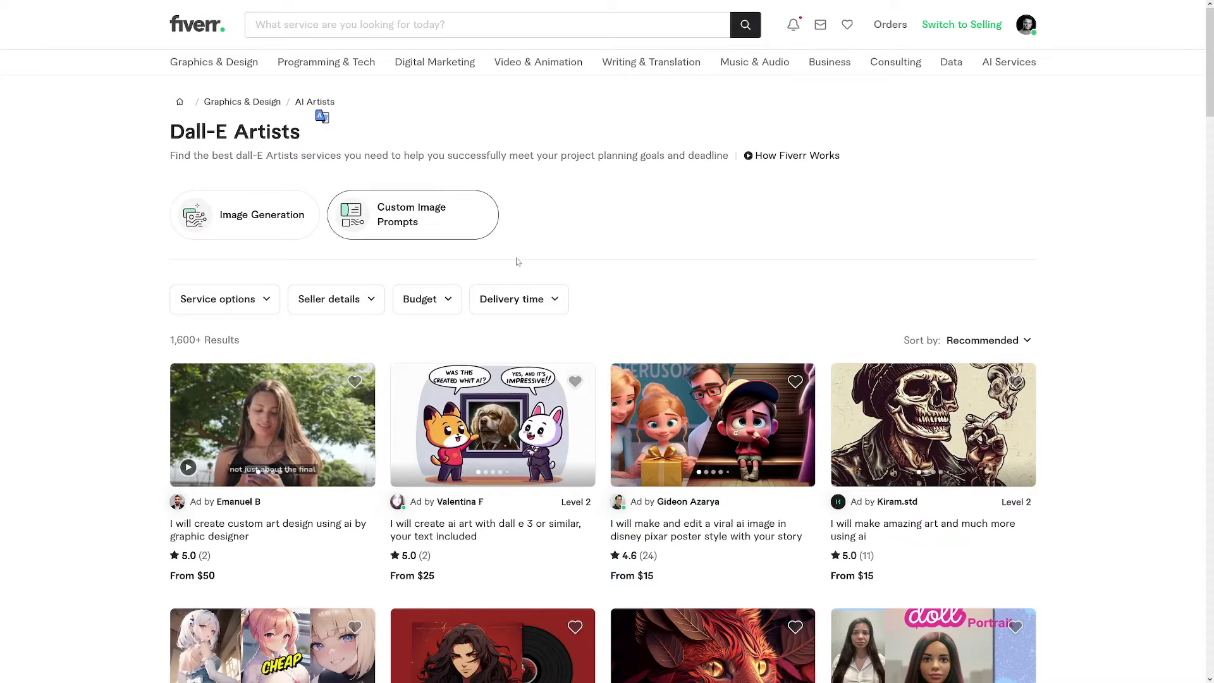
scroll(604, 315, "down", 2)
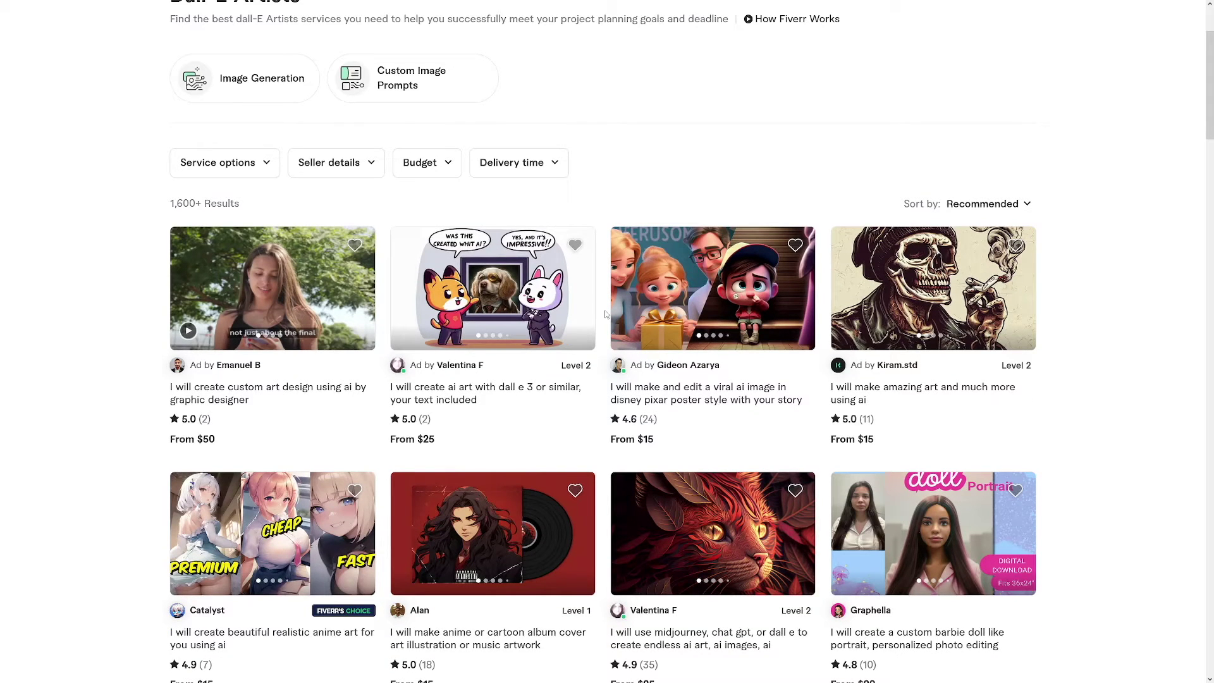
scroll(605, 314, "down", 2)
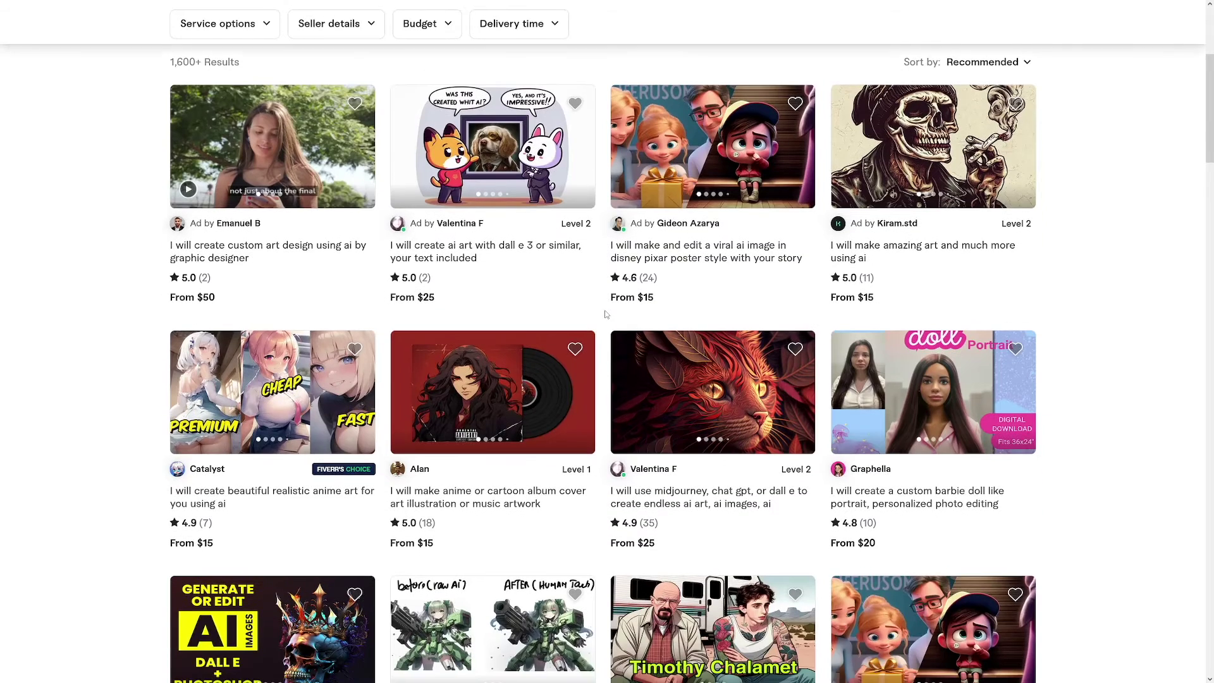
Examine the Dall-E artist listings on Fiverr, comparing the offered services, ratings and starting prices
scroll(605, 314, "down", 1)
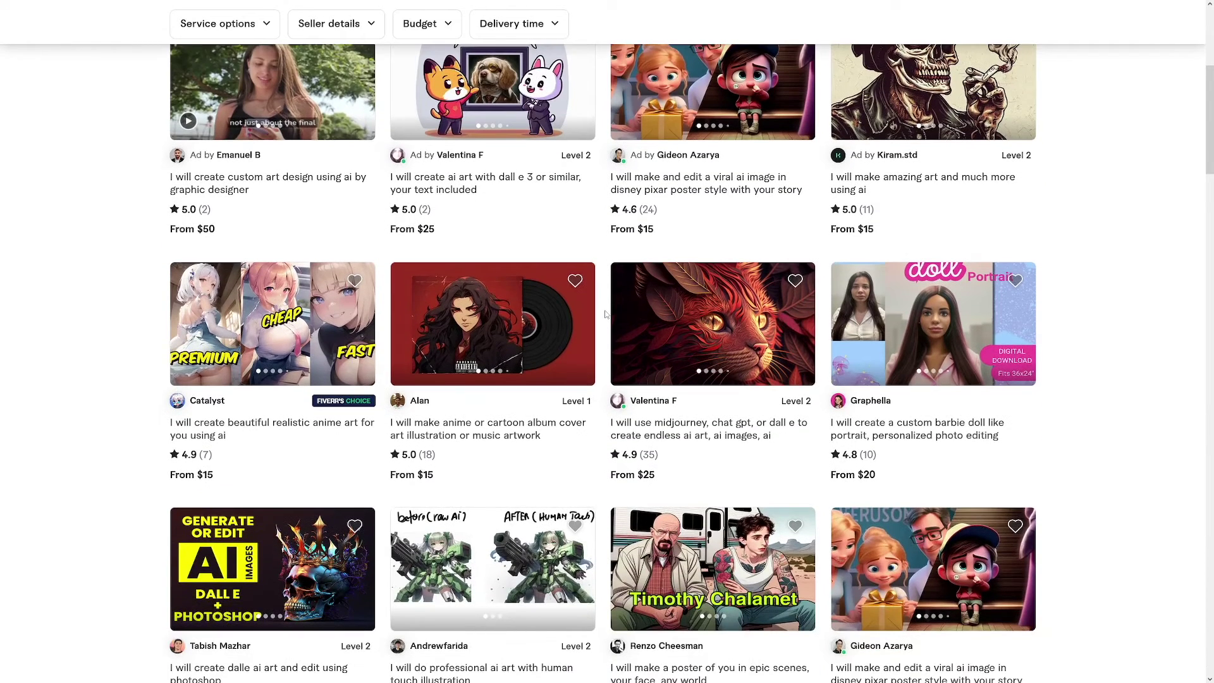
scroll(605, 314, "down", 1)
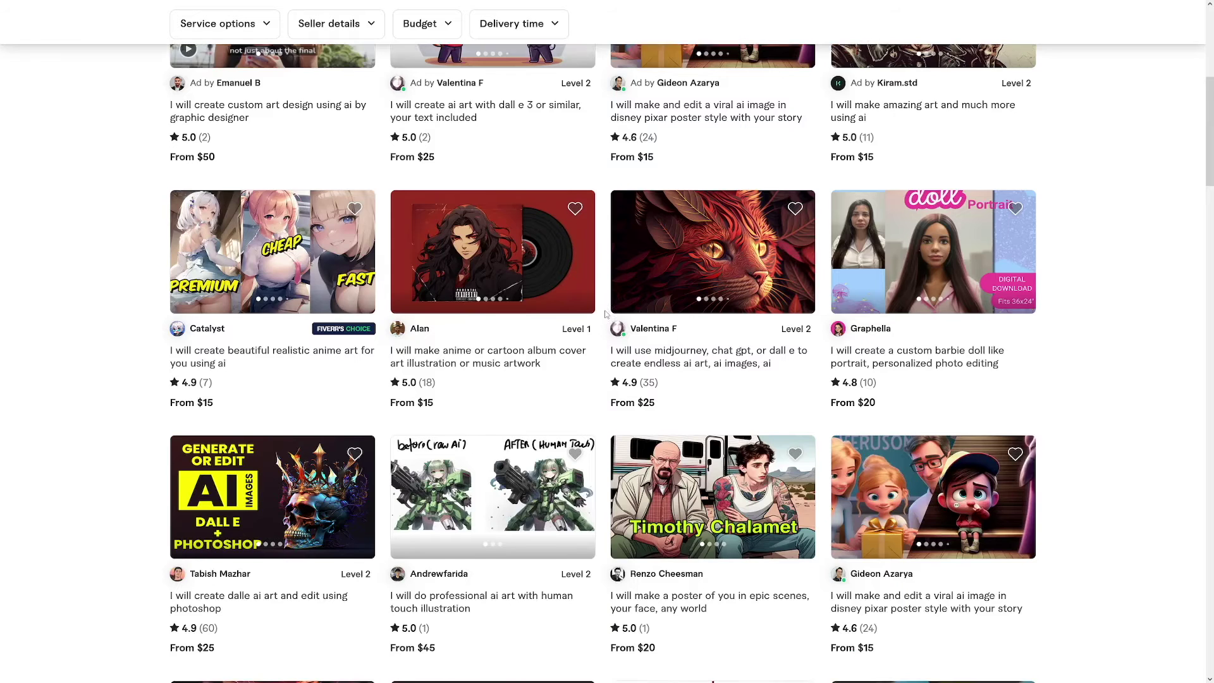
scroll(605, 314, "down", 1)
scroll(605, 314, "down", 1)
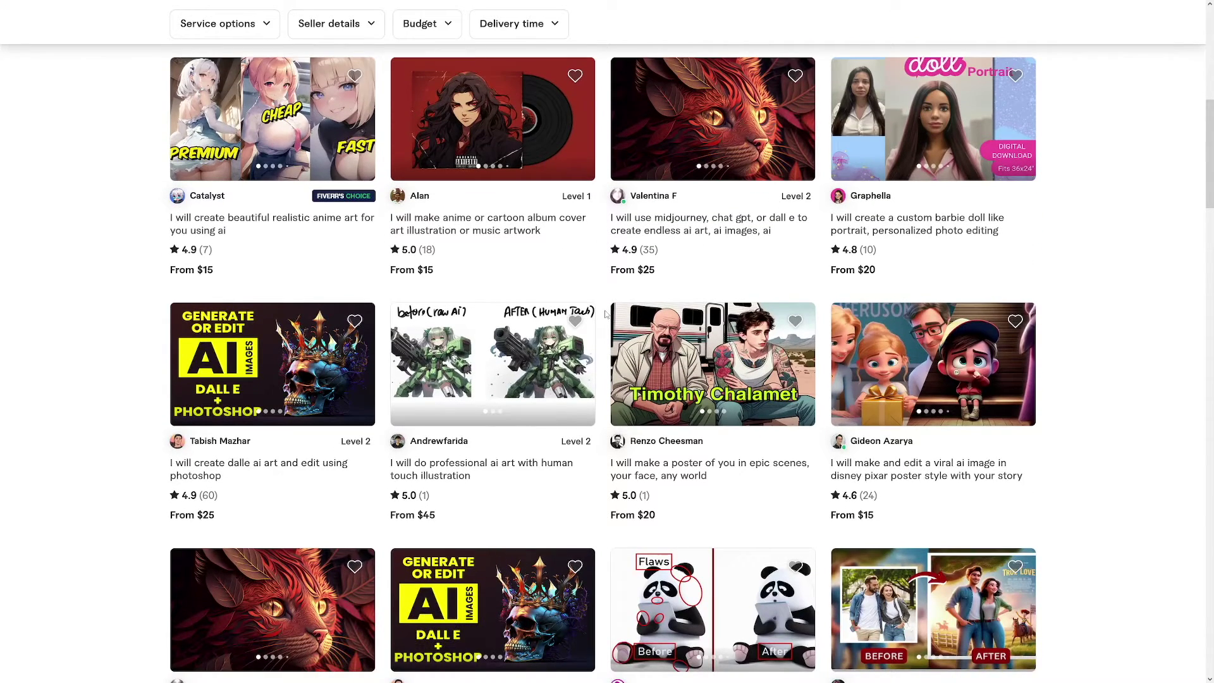
scroll(605, 314, "down", 1)
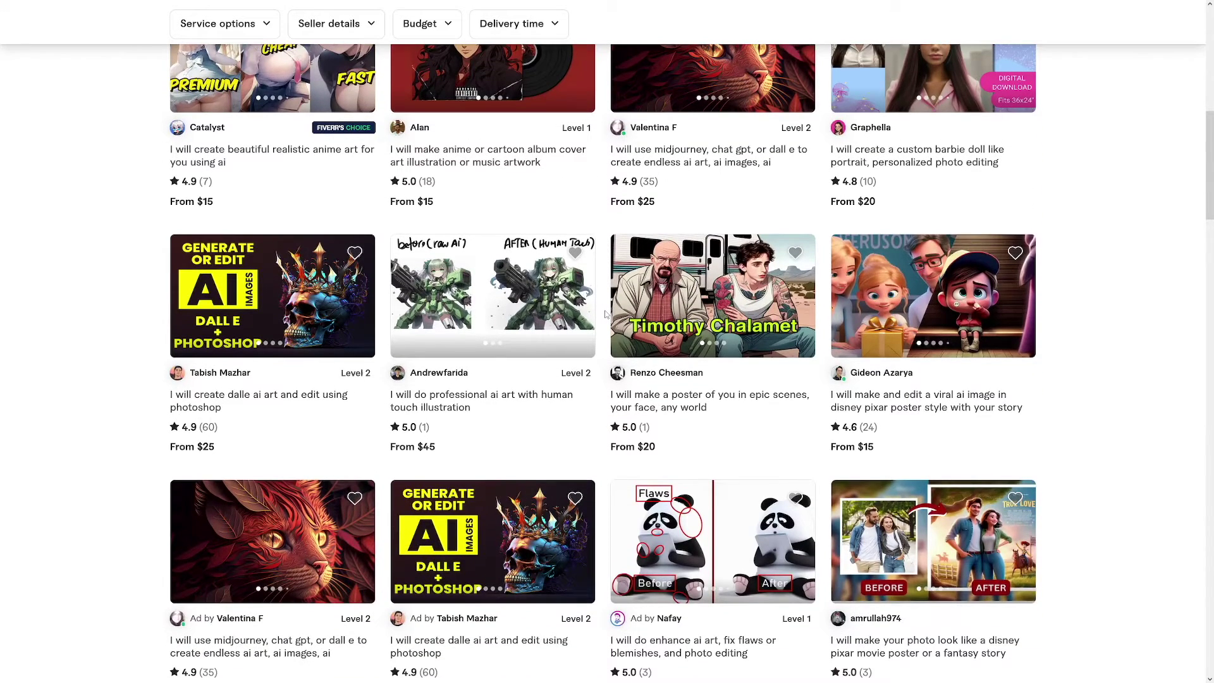
scroll(605, 314, "down", 1)
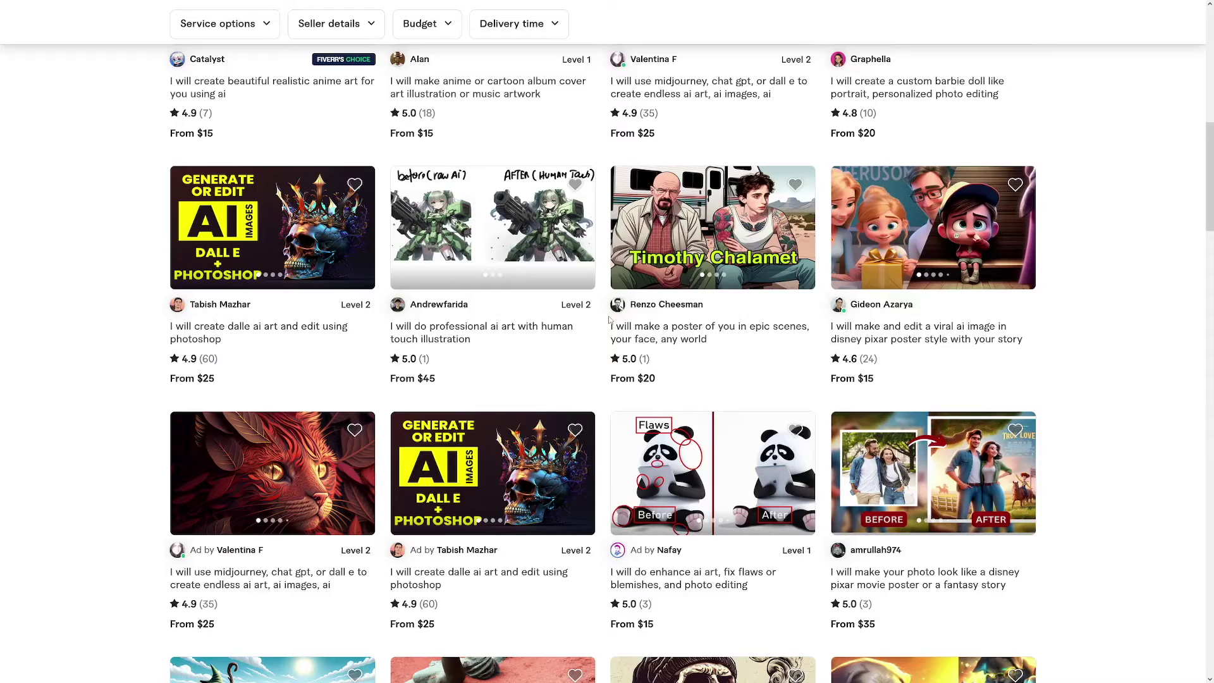
scroll(609, 321, "up", 8)
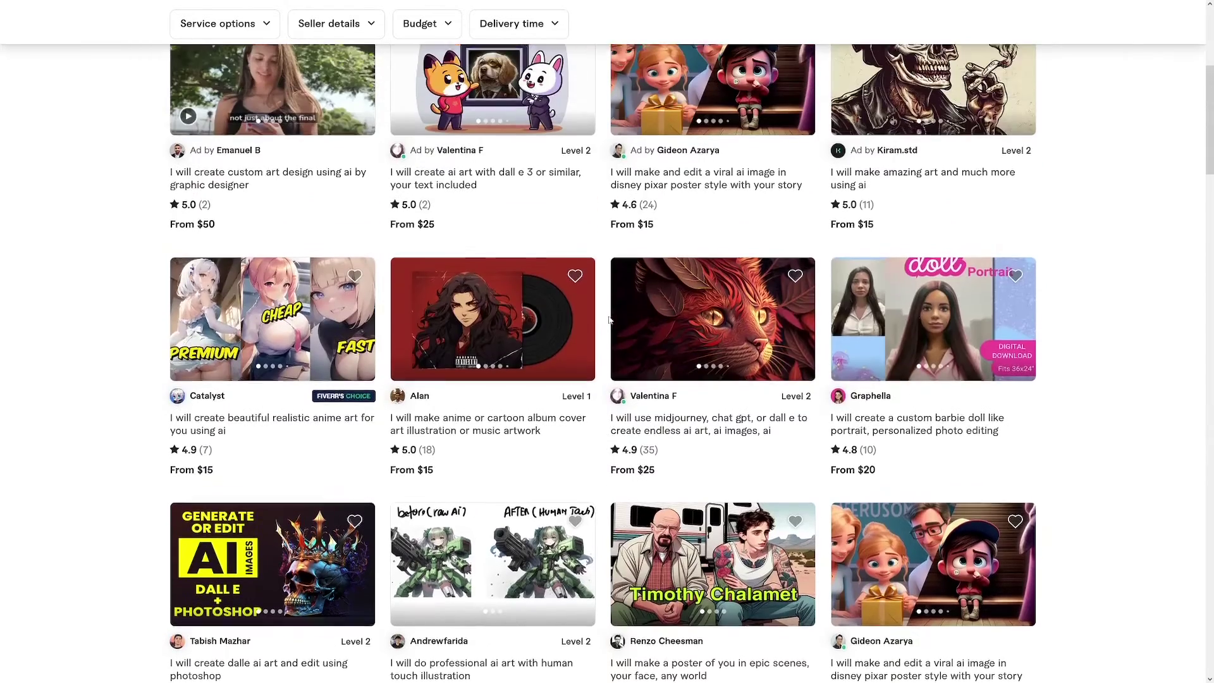
scroll(606, 322, "down", 5)
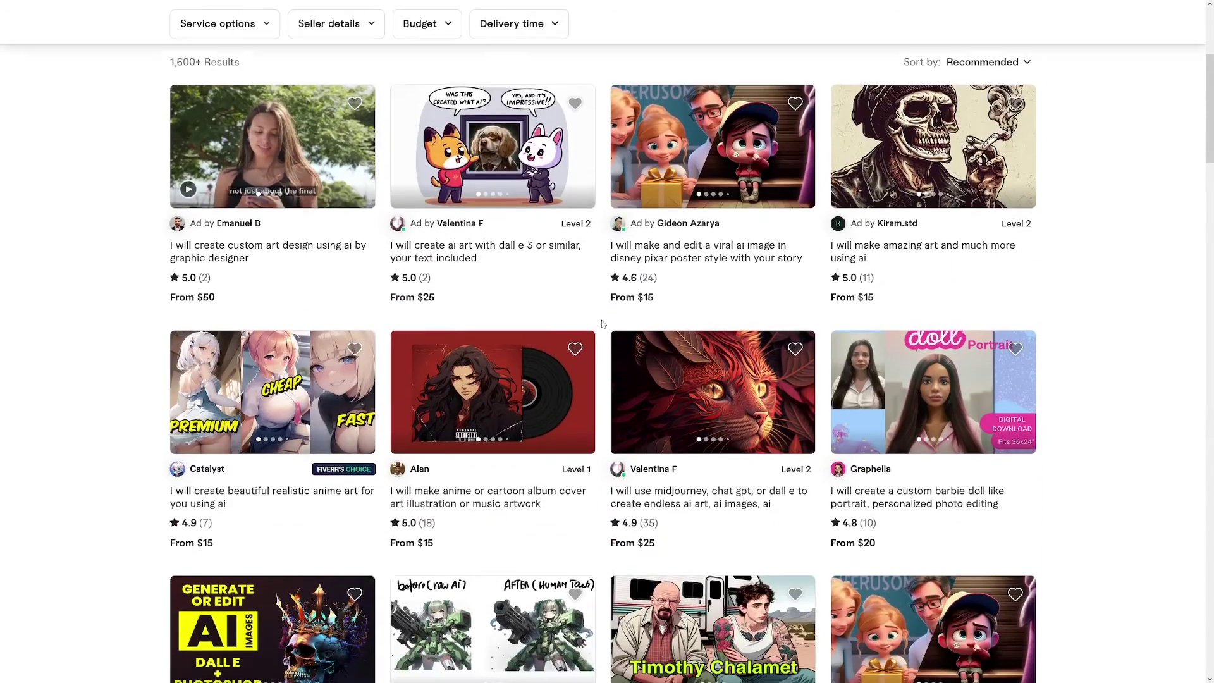
scroll(603, 363, "down", 1)
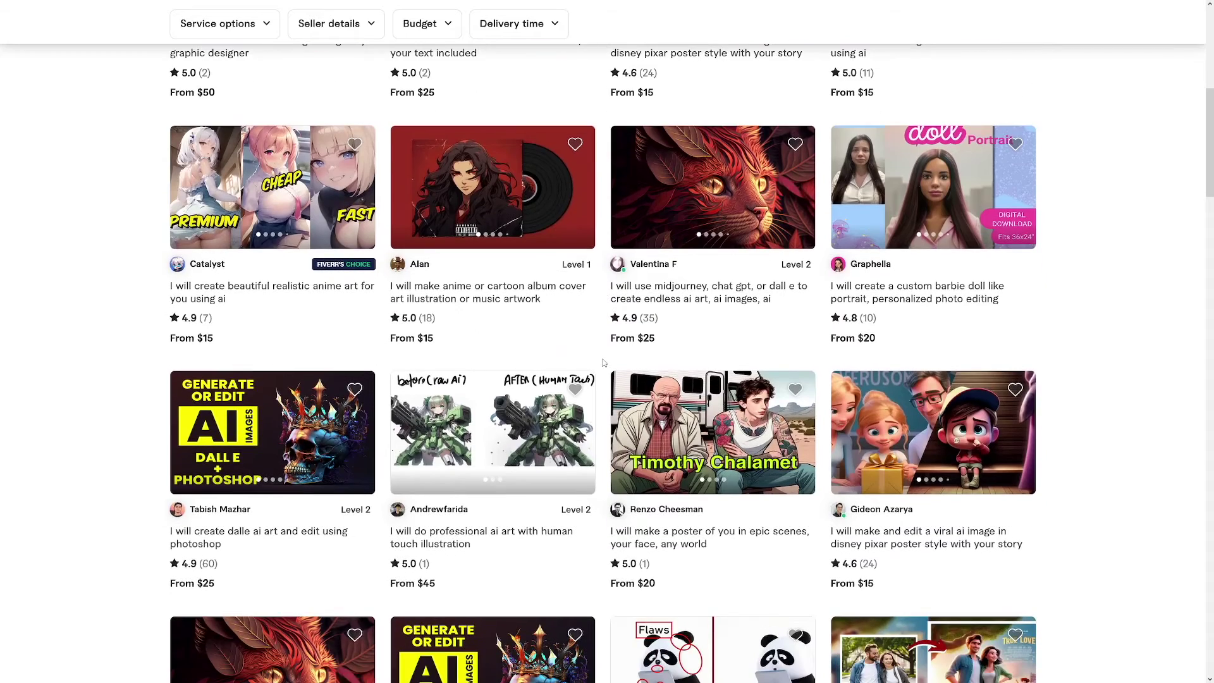
scroll(604, 359, "down", 3)
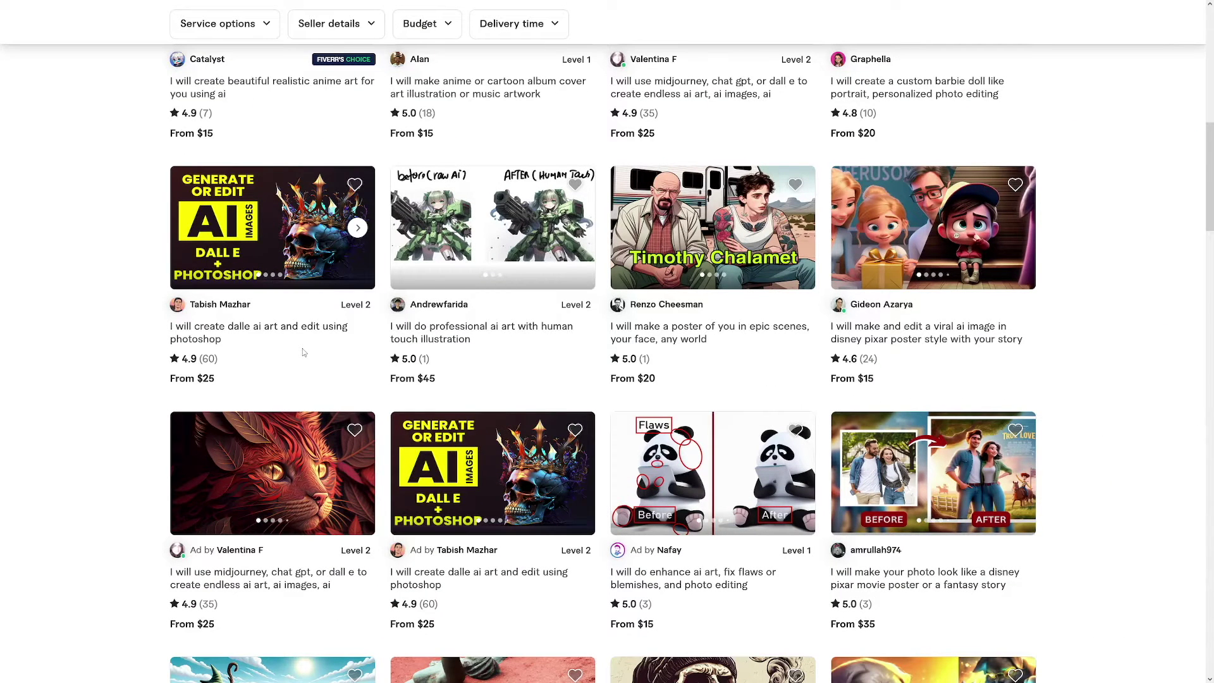
scroll(476, 376, "down", 4)
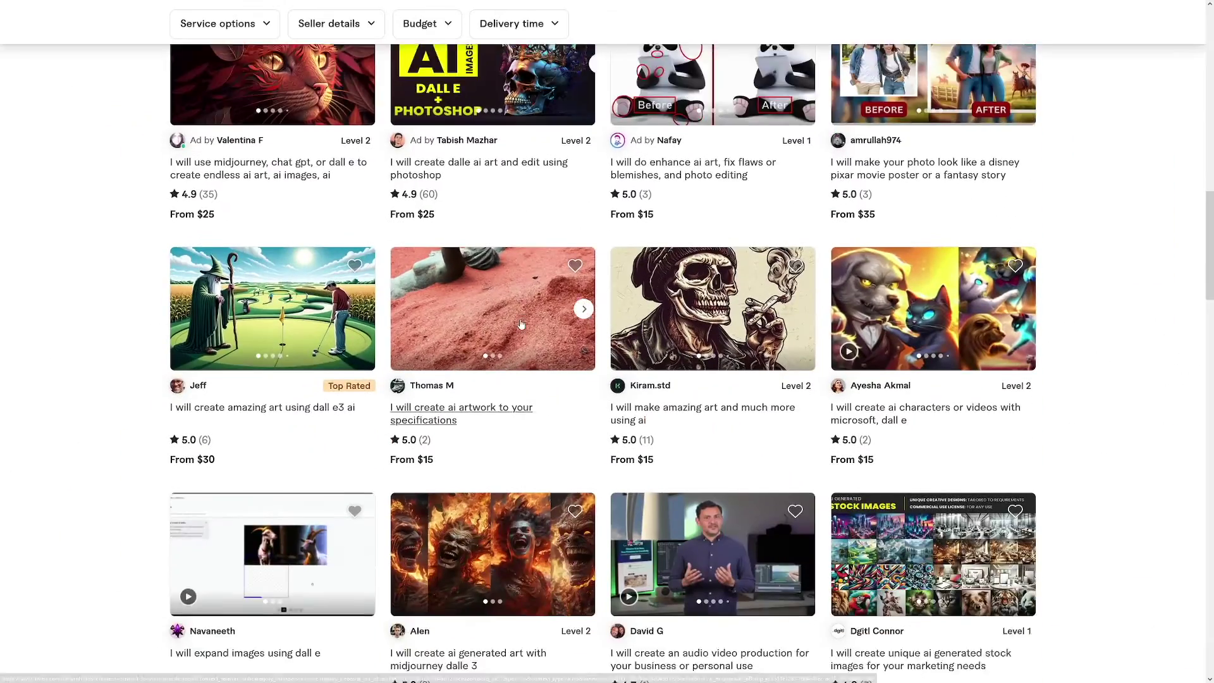
scroll(521, 322, "down", 4)
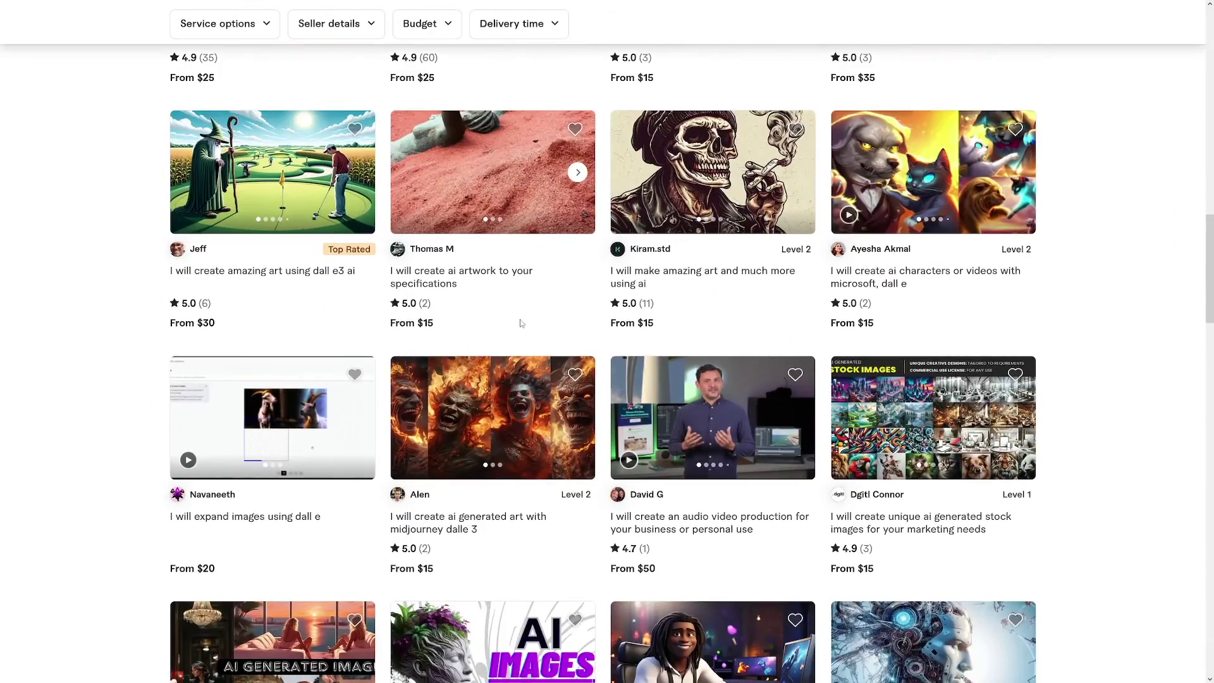
scroll(521, 324, "down", 1)
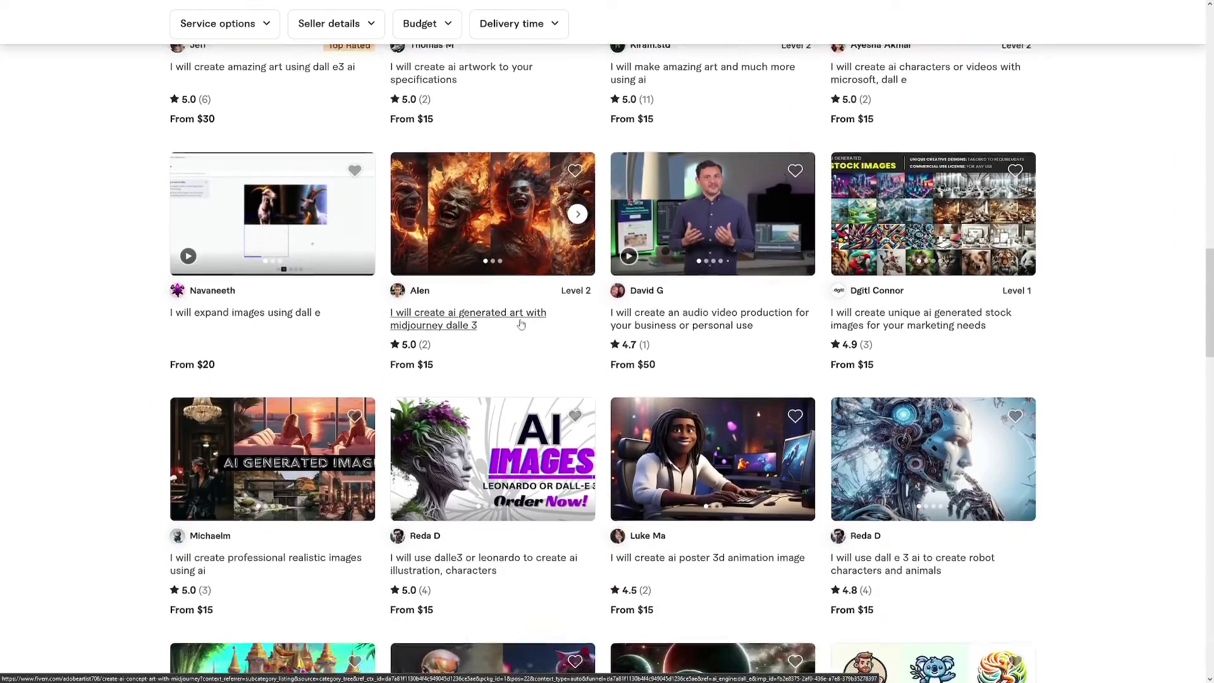
scroll(521, 324, "down", 5)
scroll(520, 322, "down", 5)
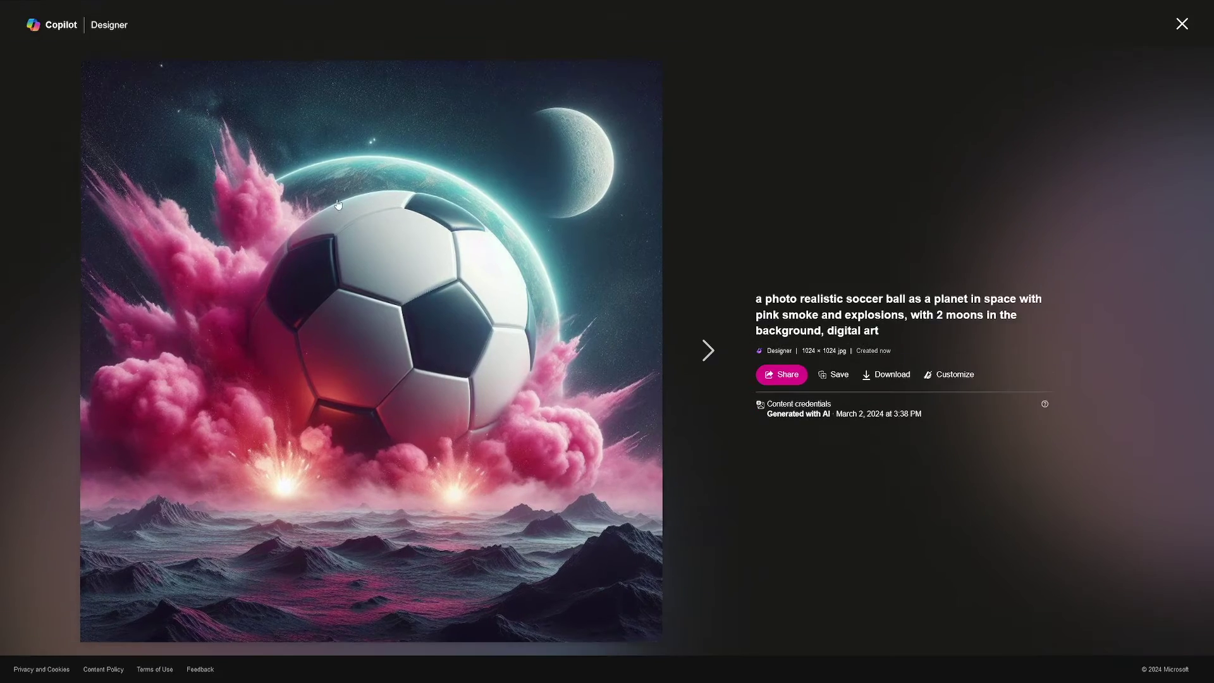
Open the generated soccer ball planet image at full size and inspect its fine detail at different magnifications
left_click(603, 338)
scroll(603, 338, "up", 8)
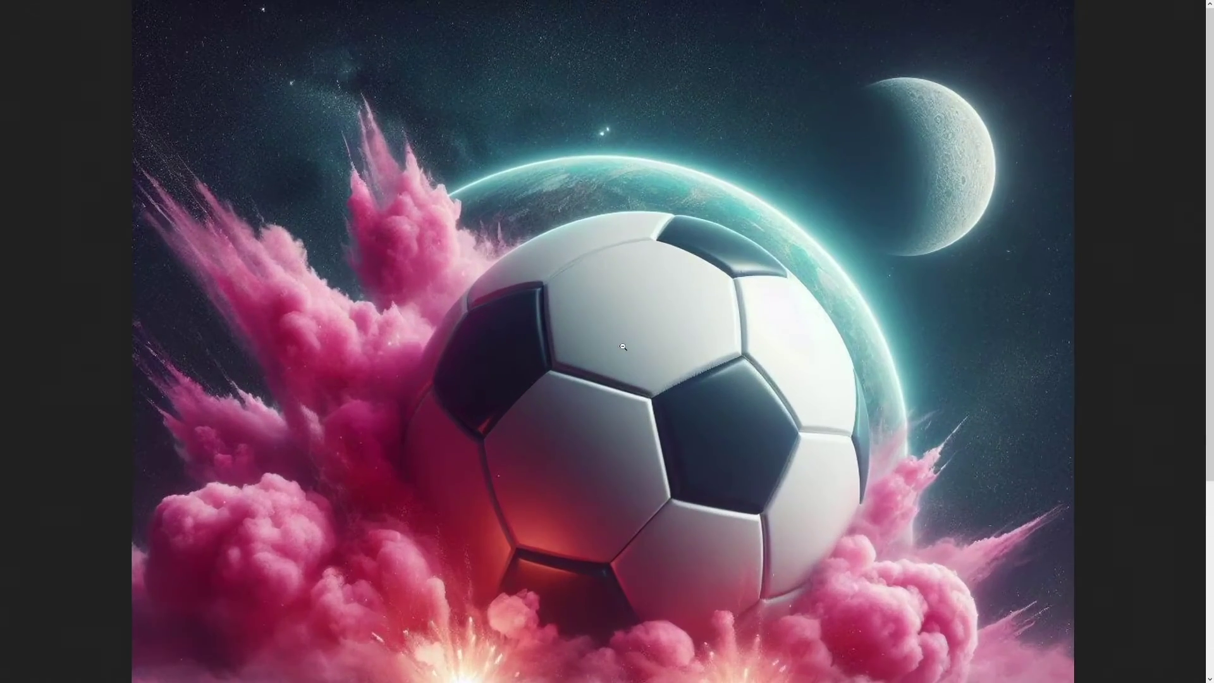
scroll(601, 403, "down", 4)
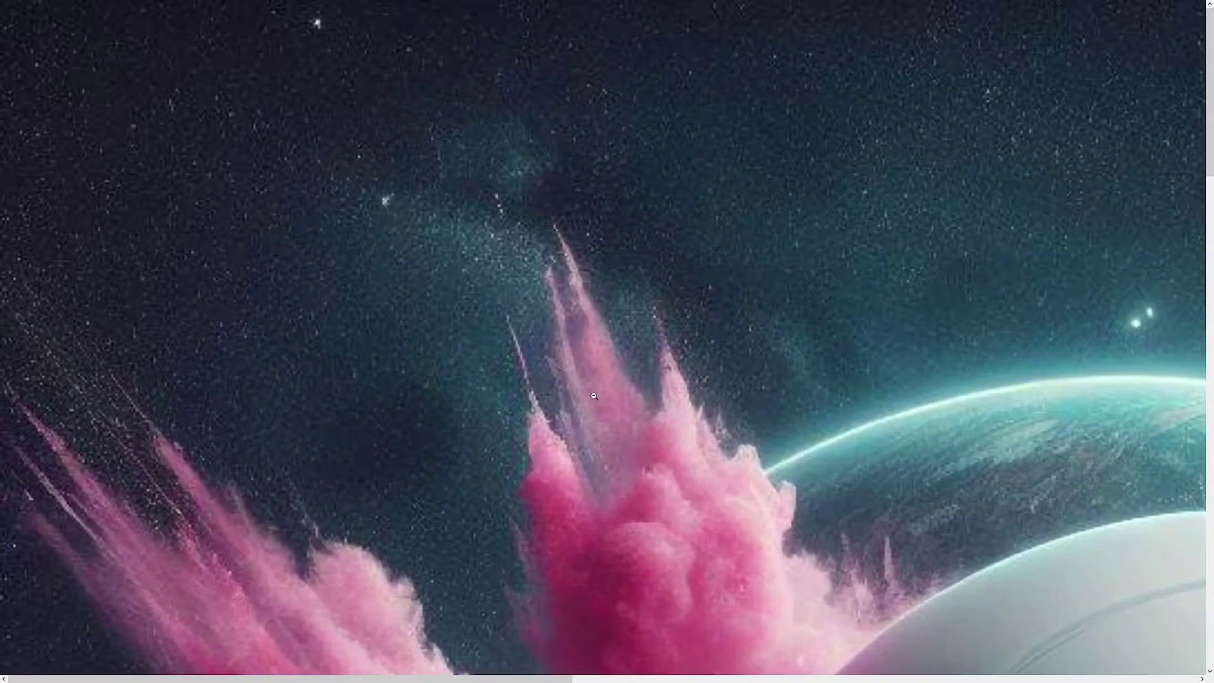
scroll(574, 399, "down", 5)
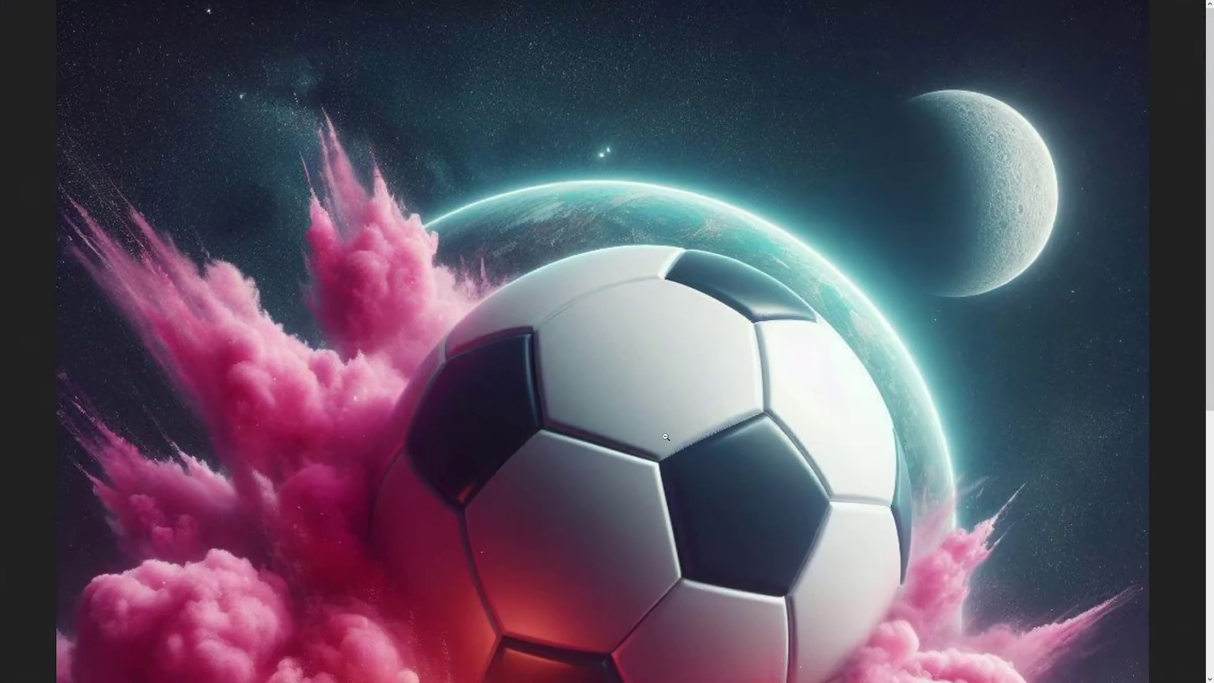
scroll(509, 301, "up", 8)
scroll(509, 300, "down", 8)
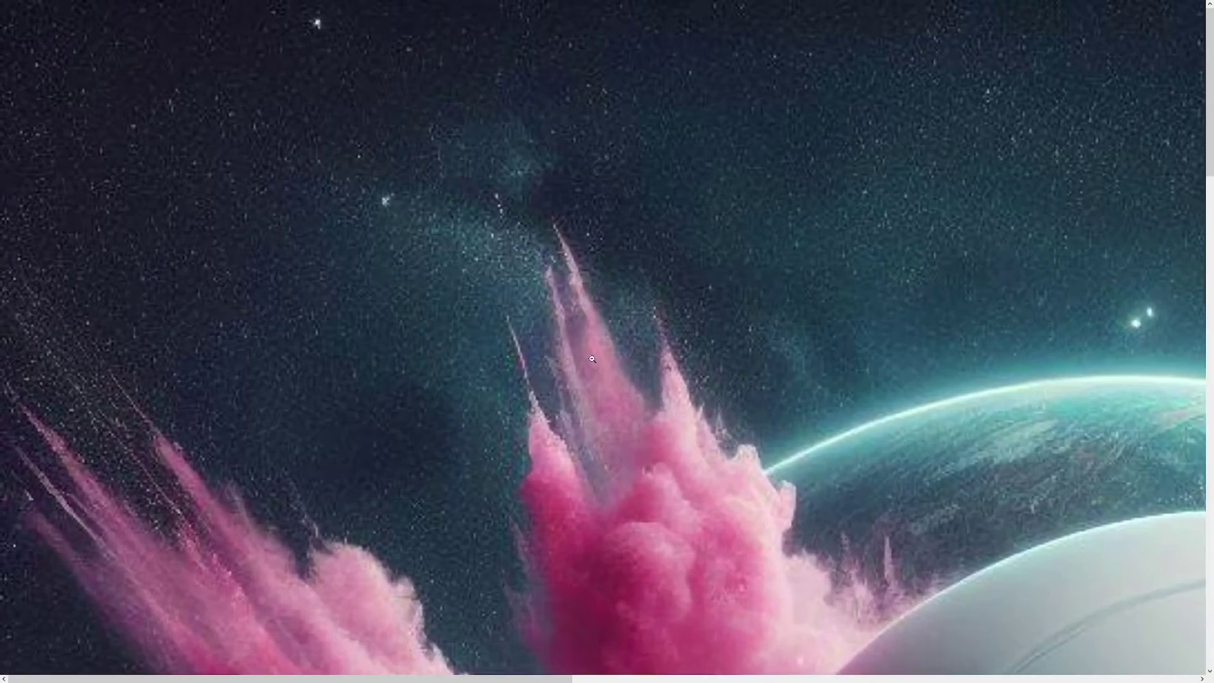
scroll(575, 453, "up", 4)
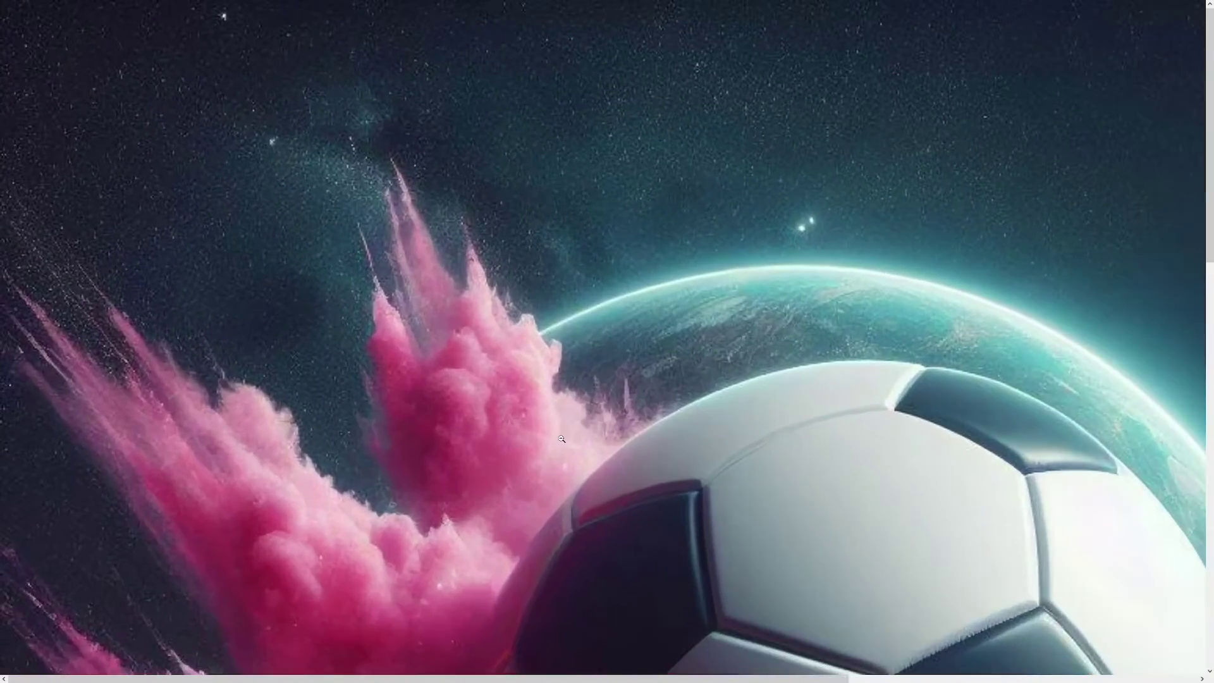
scroll(641, 452, "down", 6)
scroll(642, 452, "down", 2)
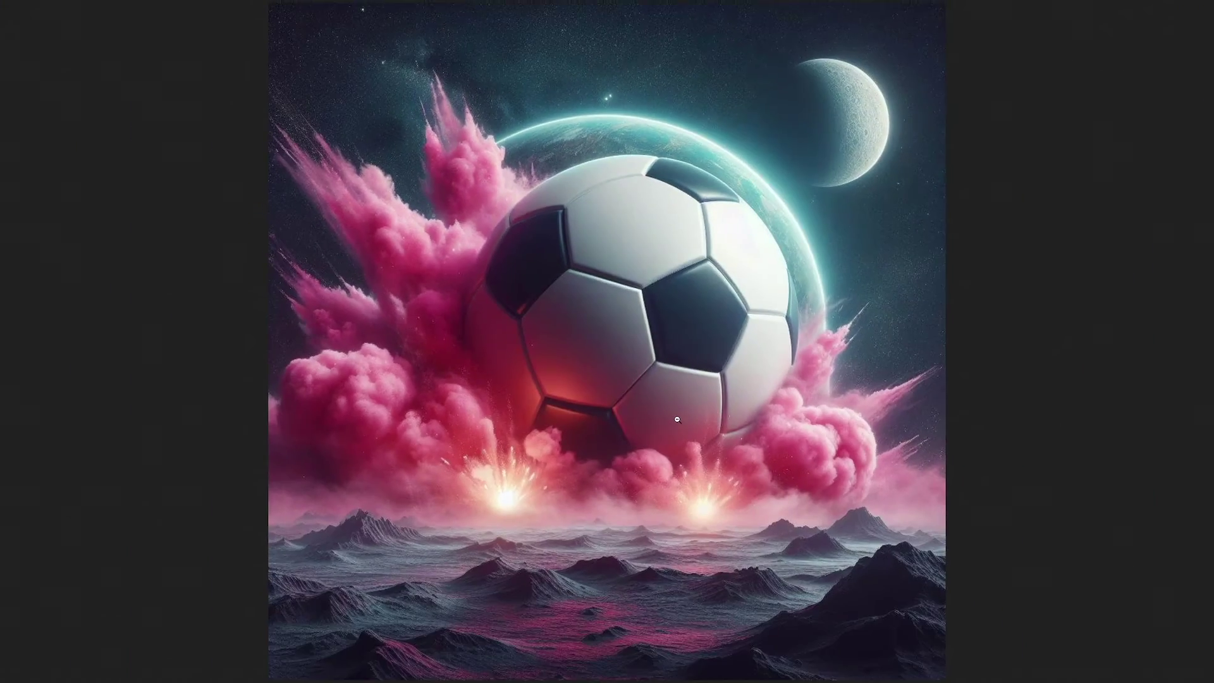
scroll(605, 511, "up", 4)
scroll(605, 511, "up", 1)
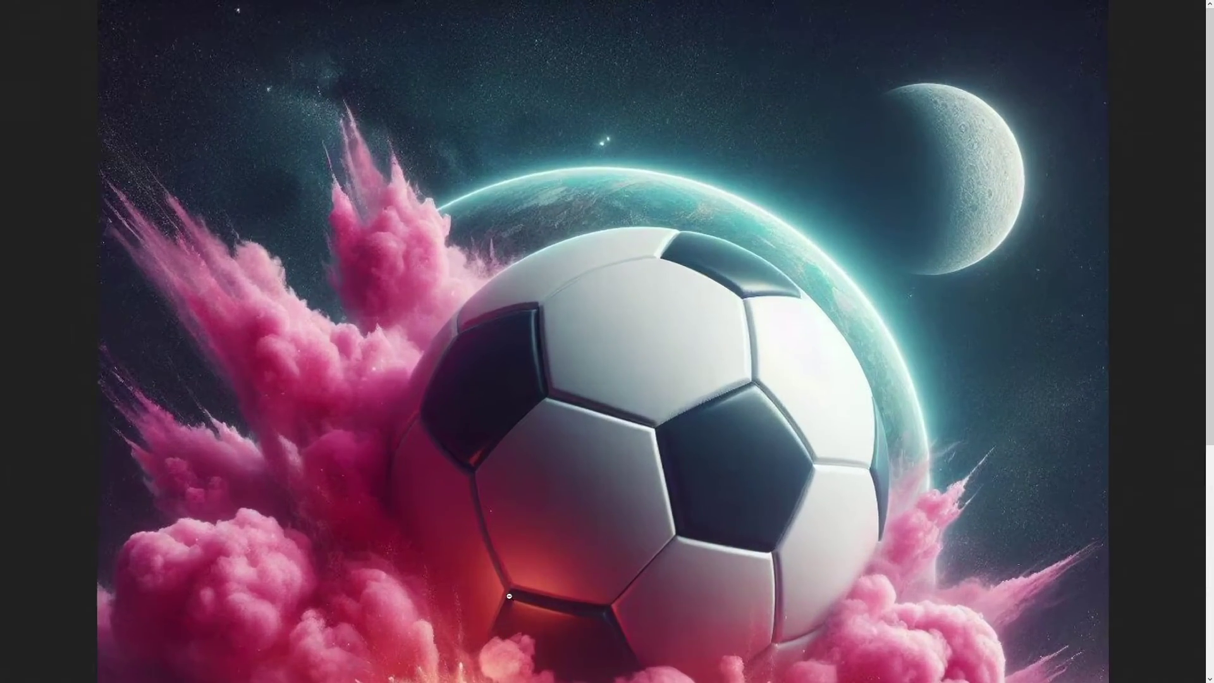
scroll(565, 502, "down", 3)
scroll(524, 494, "up", 2)
scroll(524, 493, "up", 2)
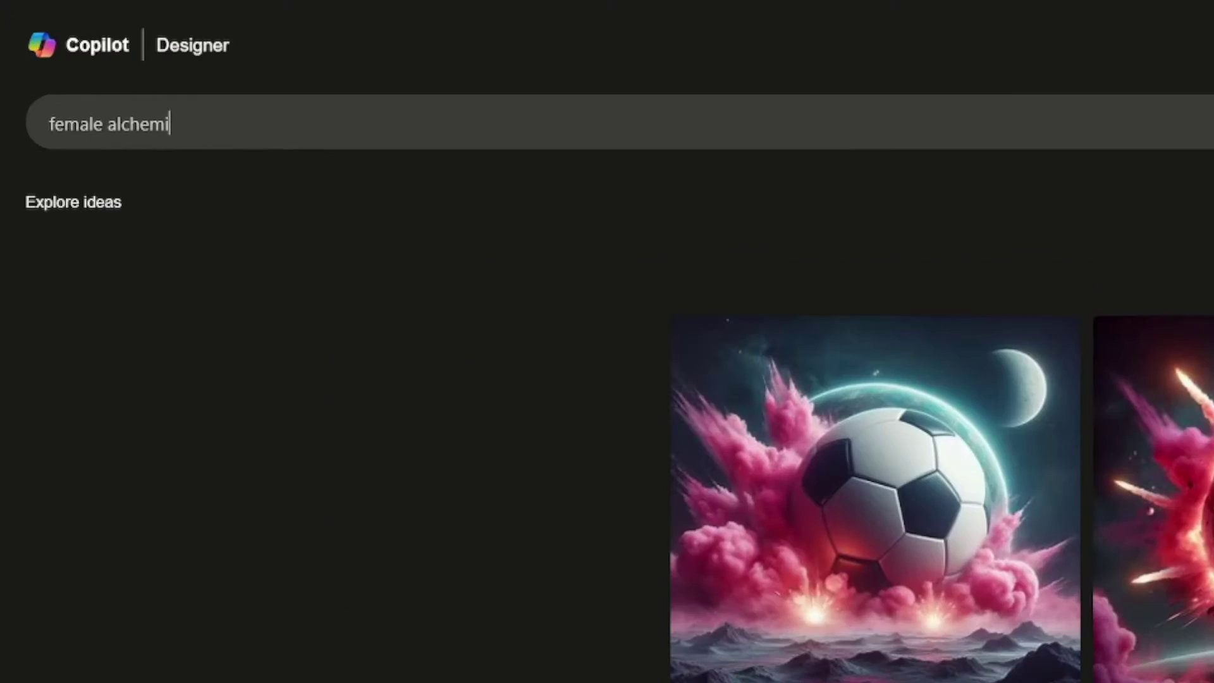
Generate images from the prompt "female alchemist in the forest, photorealistic painting"
type("st in the forest")
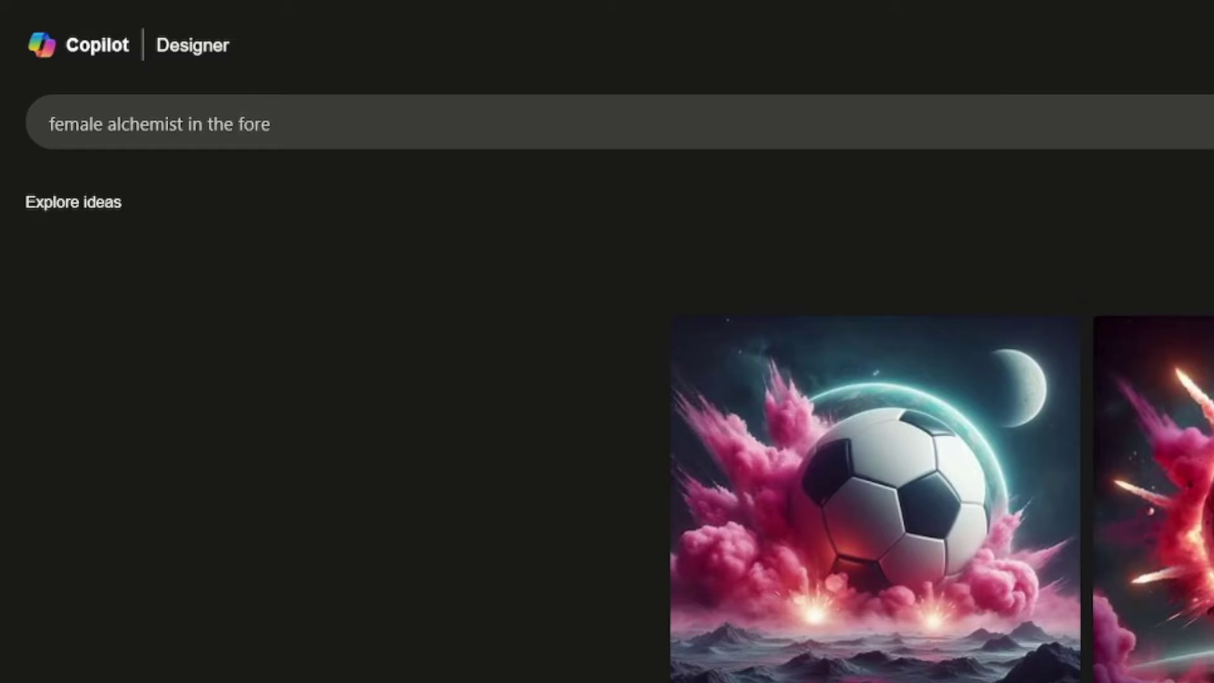
type(", photorealisti")
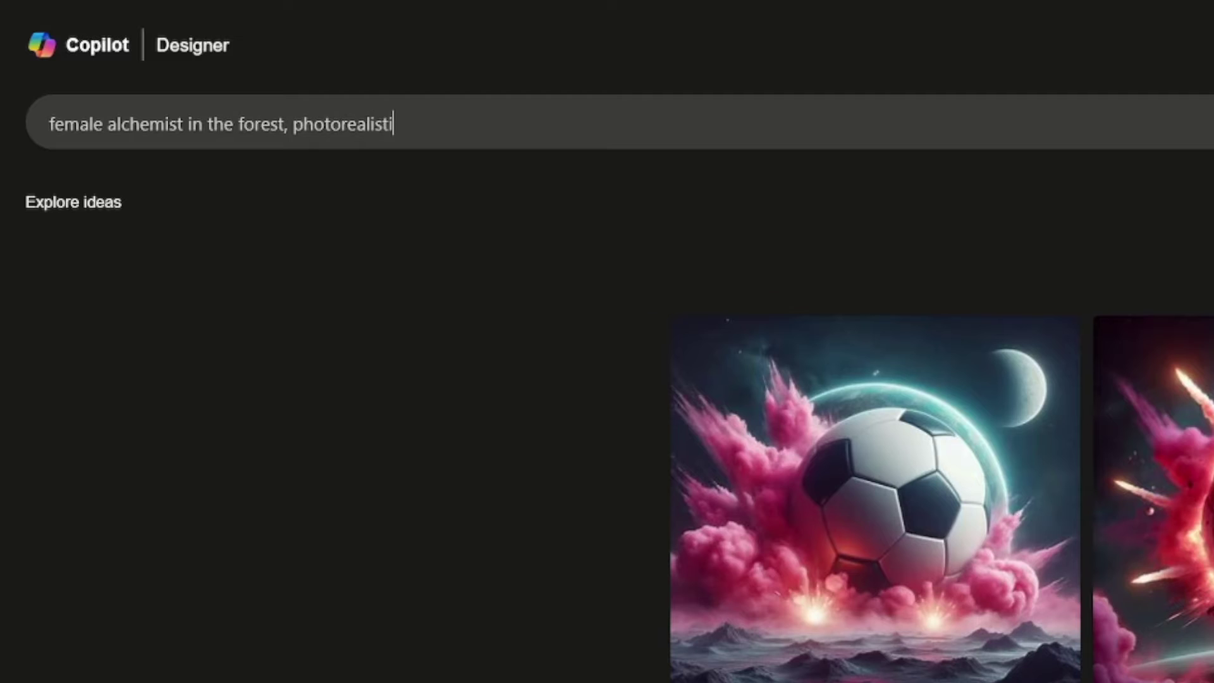
type("c painting")
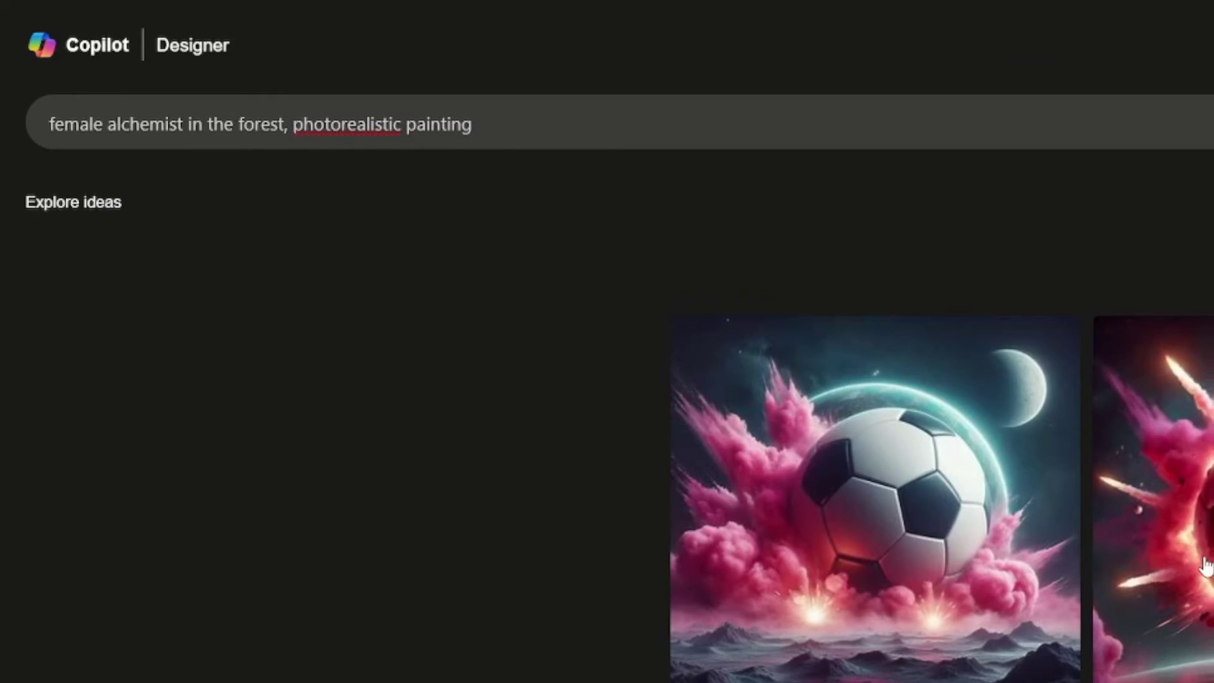
key("Return")
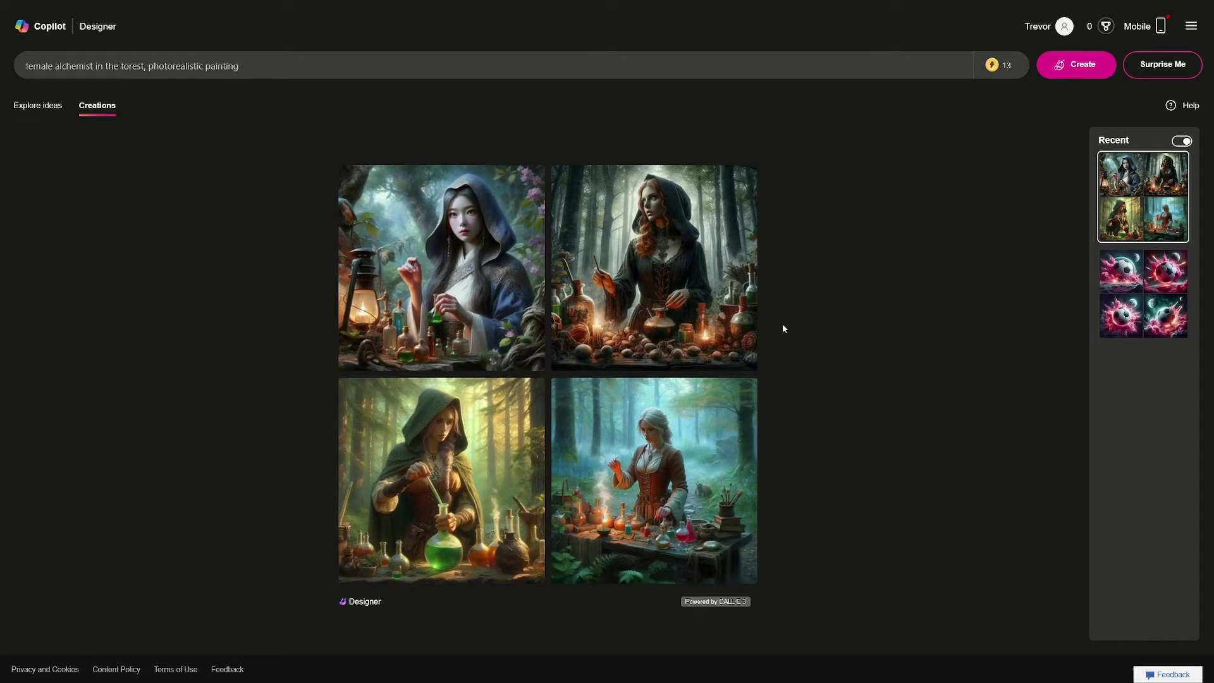
View the blue-hooded, green-hooded and white-haired alchemist results one by one in the detail view, closing each
left_click(457, 269)
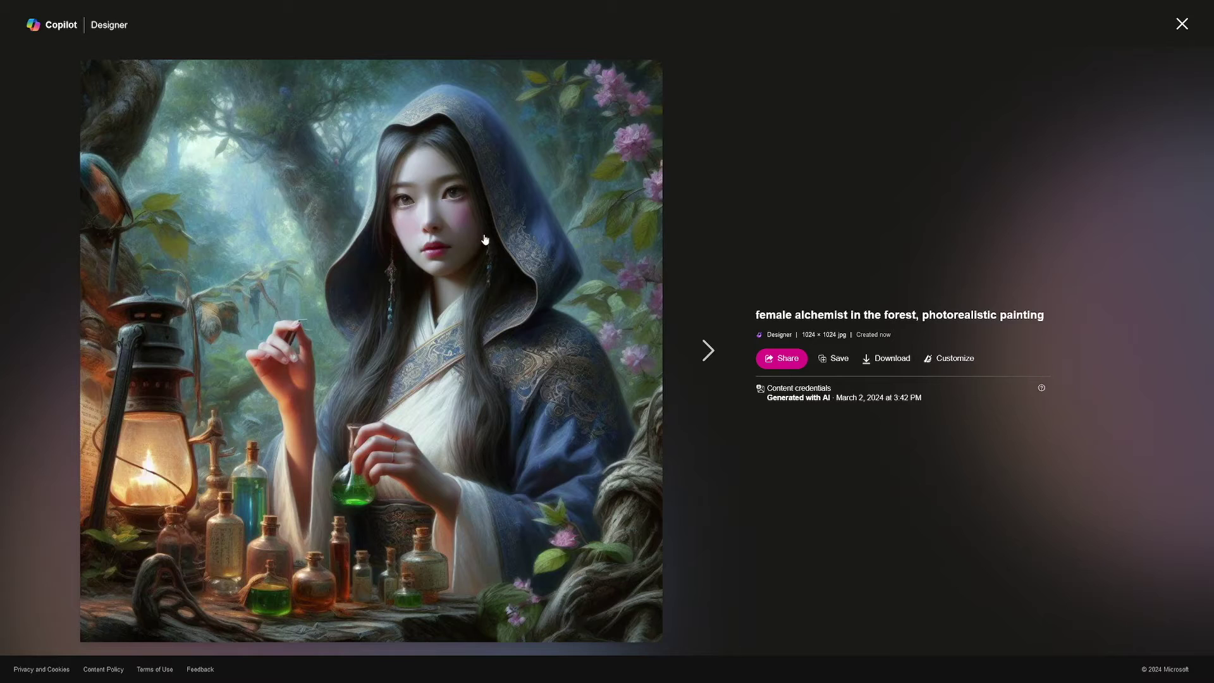
left_click(1182, 24)
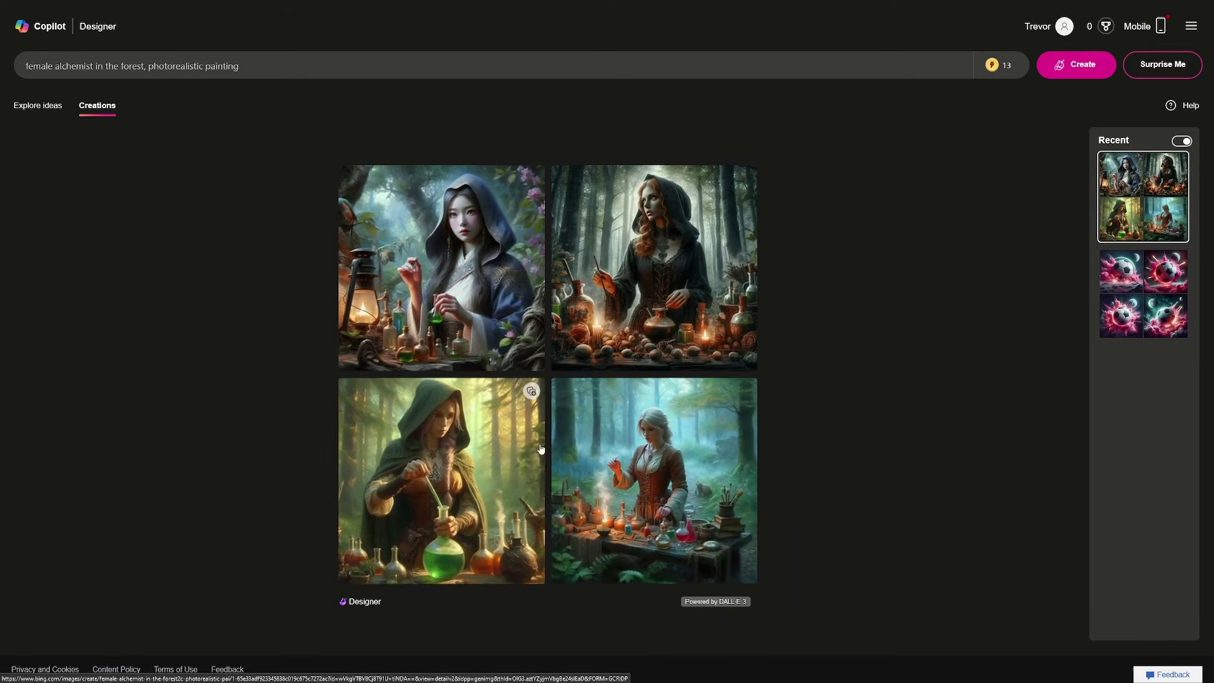
left_click(479, 432)
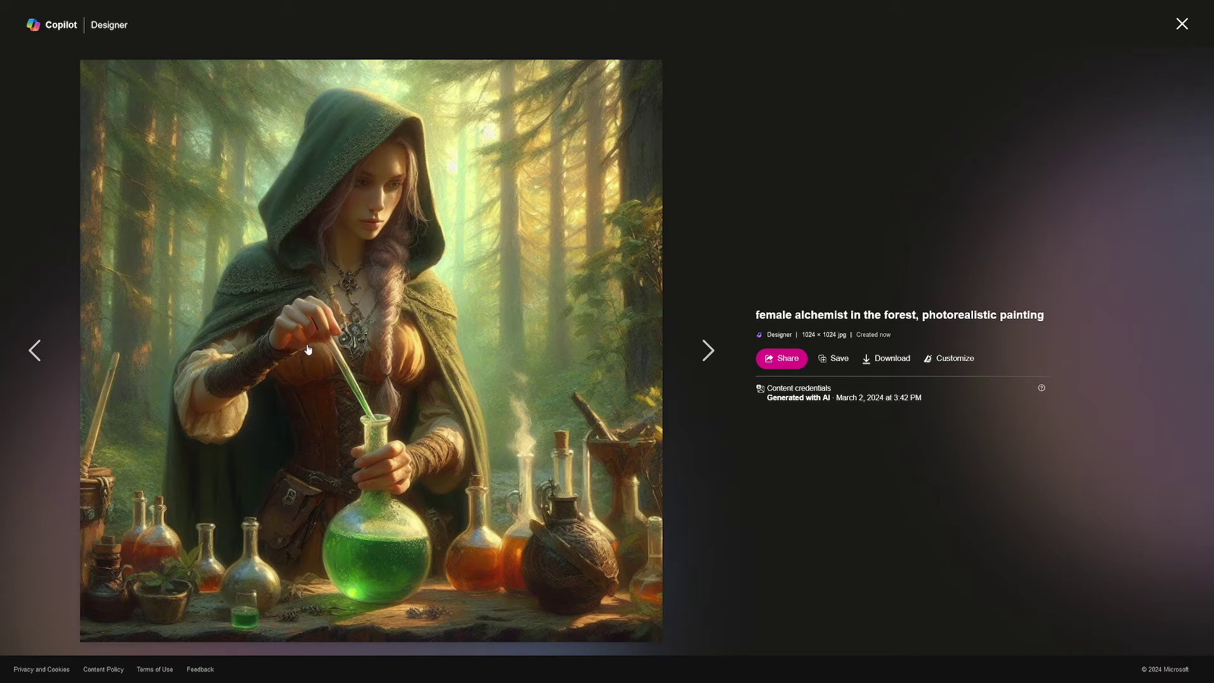
left_click(1182, 24)
left_click(713, 470)
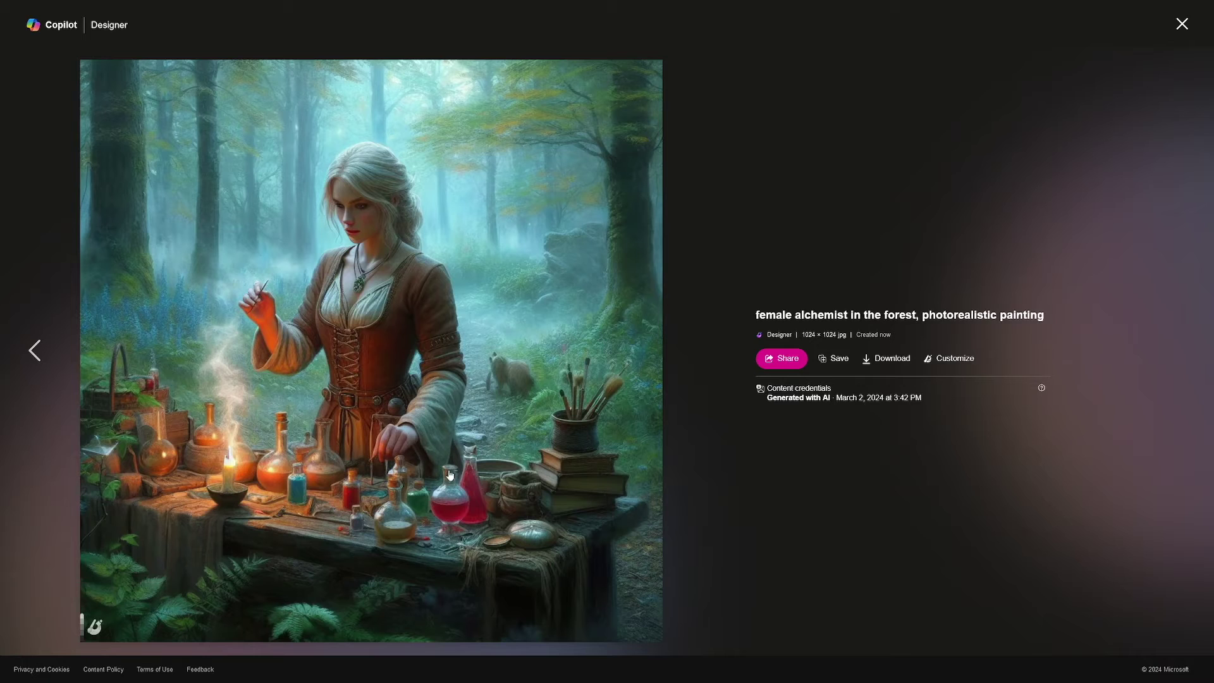
left_click(1181, 25)
Open the red-haired alchemist in the black hood as a standalone image and inspect her face up close
left_click(647, 258)
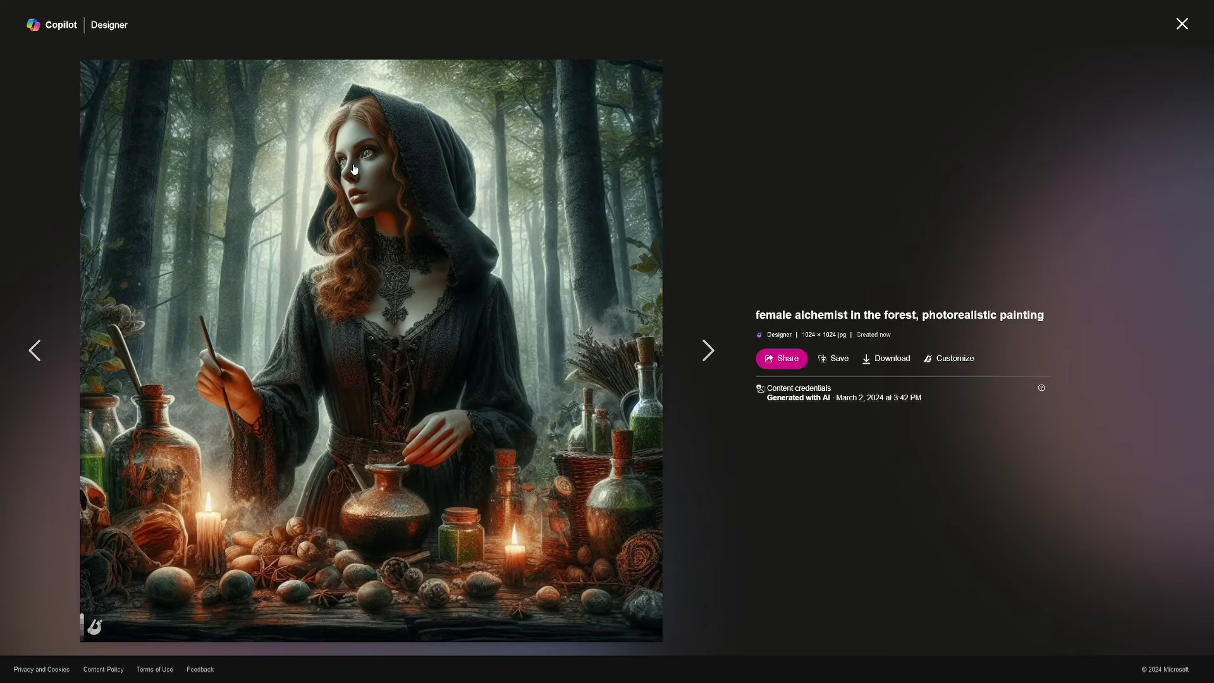
right_click(350, 233)
left_click(374, 246)
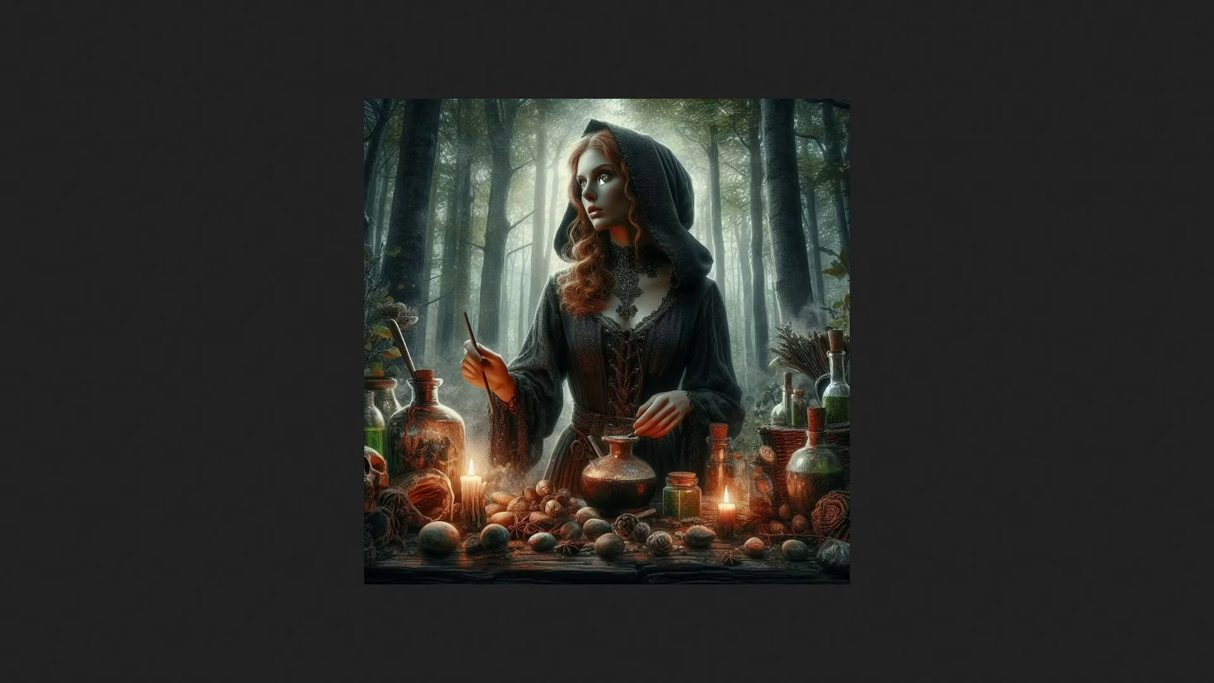
left_click(572, 221)
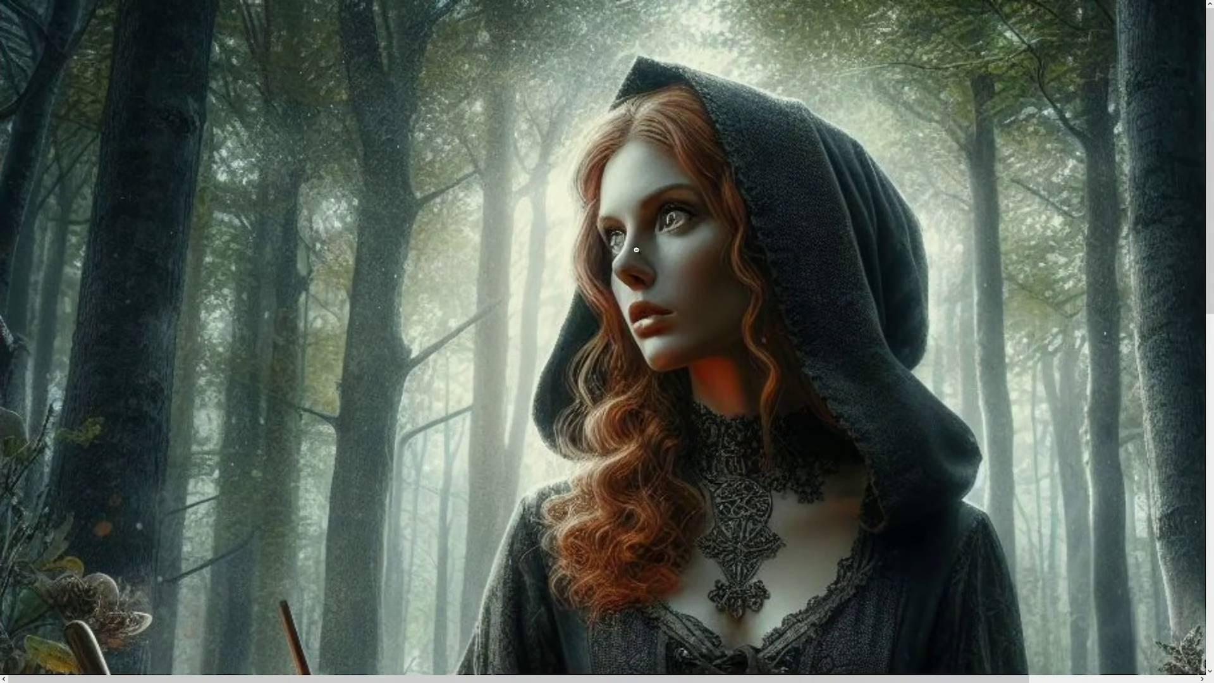
left_click(636, 272)
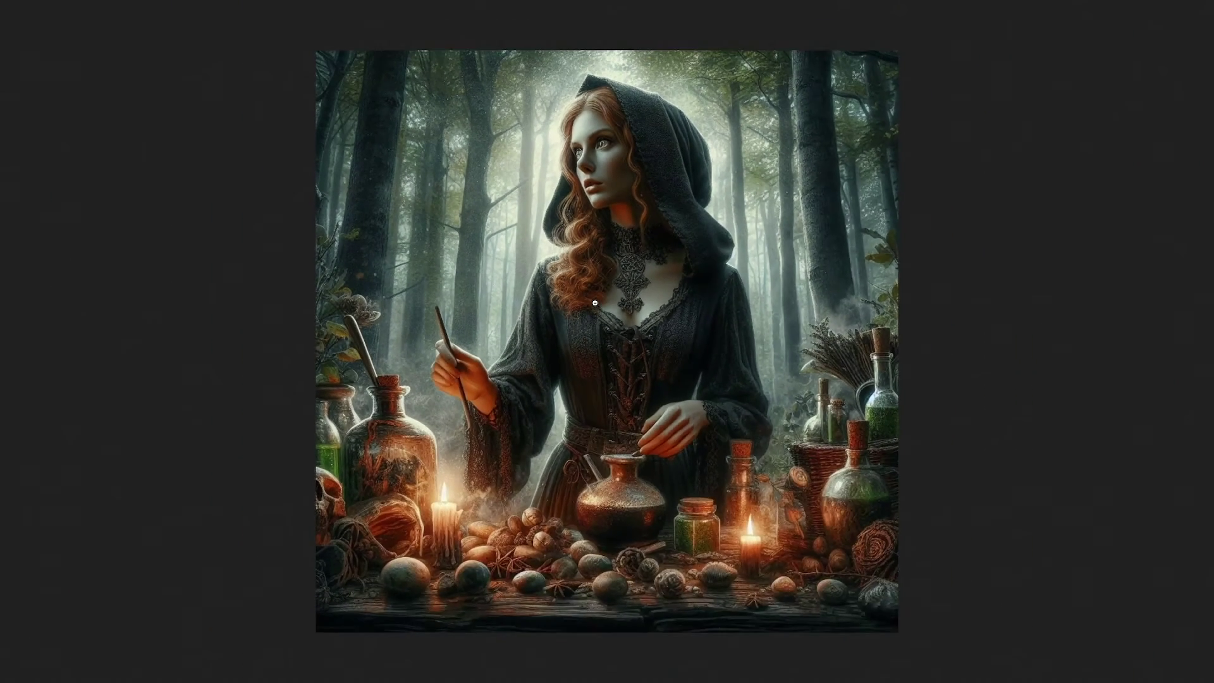
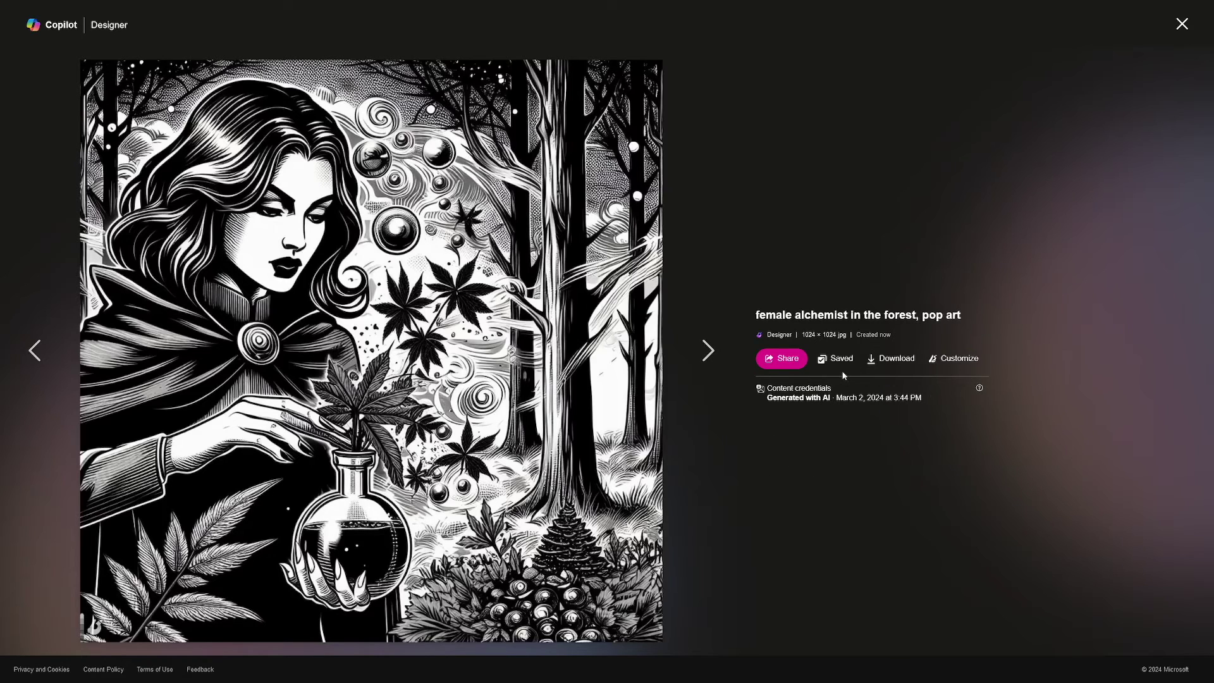
Close the detail view of the black-and-white pop art alchemist image
left_click(1181, 23)
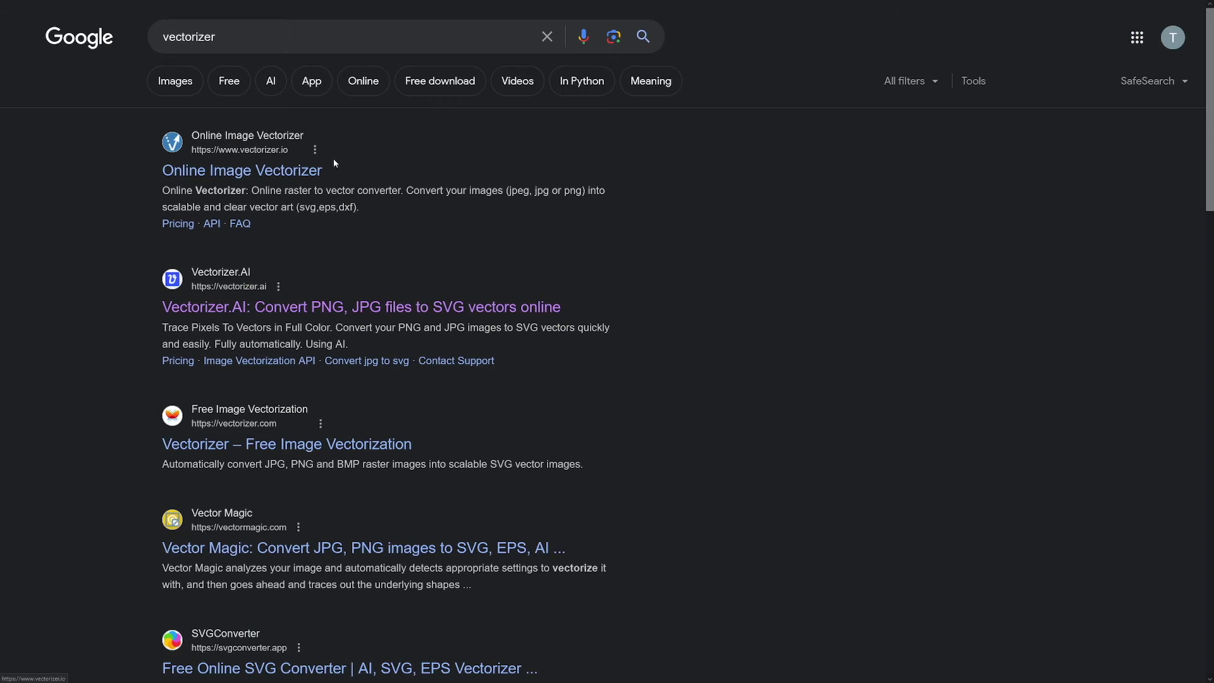
Open the Vectorizer.AI website from the Google results for "vectorizer"
mouse_move(221, 37)
left_mouse_down()
mouse_move(184, 37)
mouse_move(231, 37)
left_mouse_up()
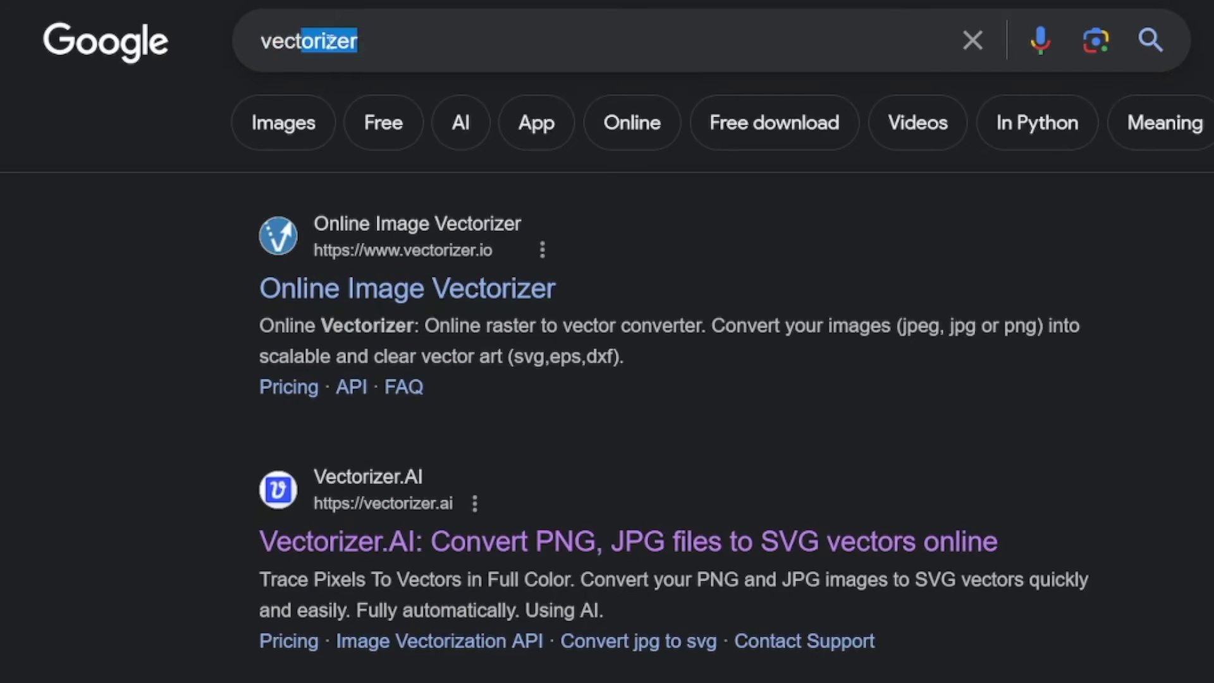
left_click(112, 301)
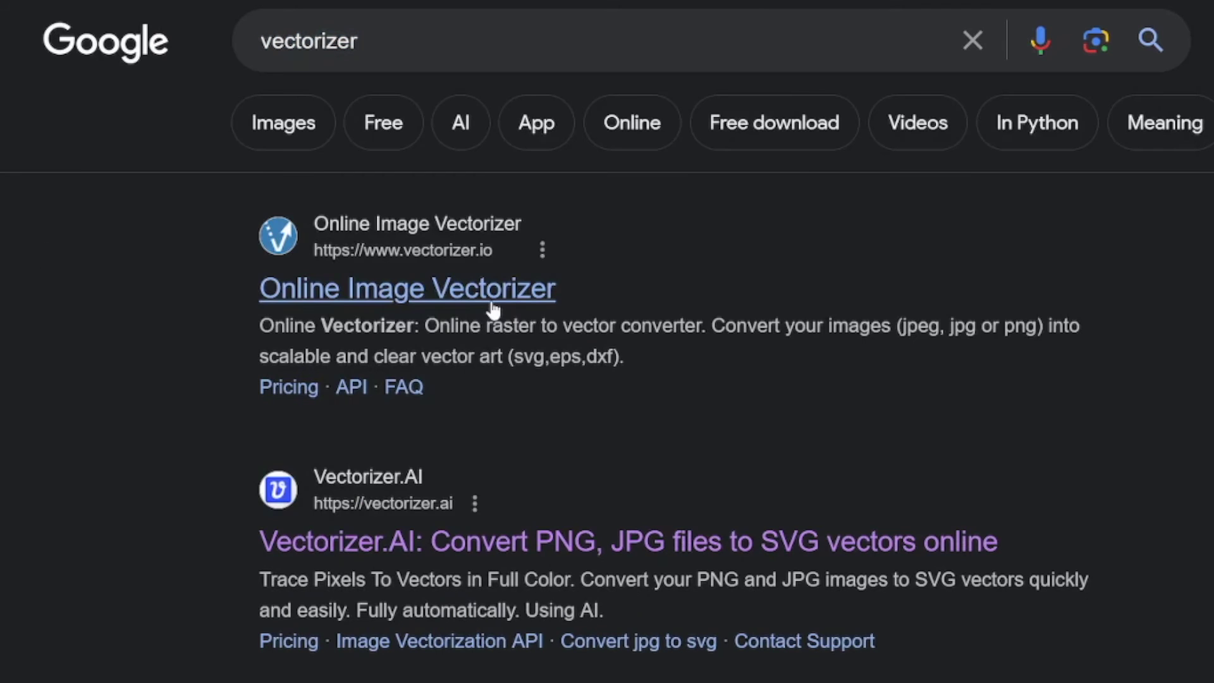
left_click(410, 549)
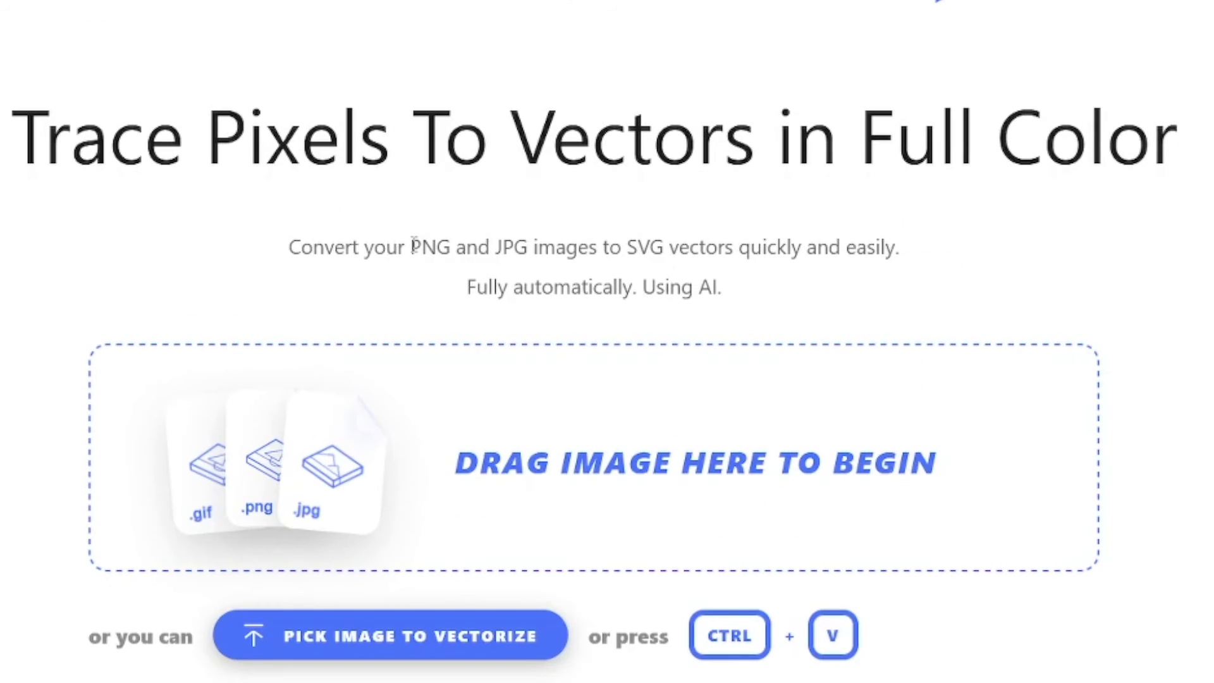
Examine Vectorizer.AI's PNG and JPG to SVG description and its pixels-versus-vectors gear demo, and return to Copilot Designer
left_click_drag(514, 145, 555, 145)
left_click_drag(496, 248, 673, 248)
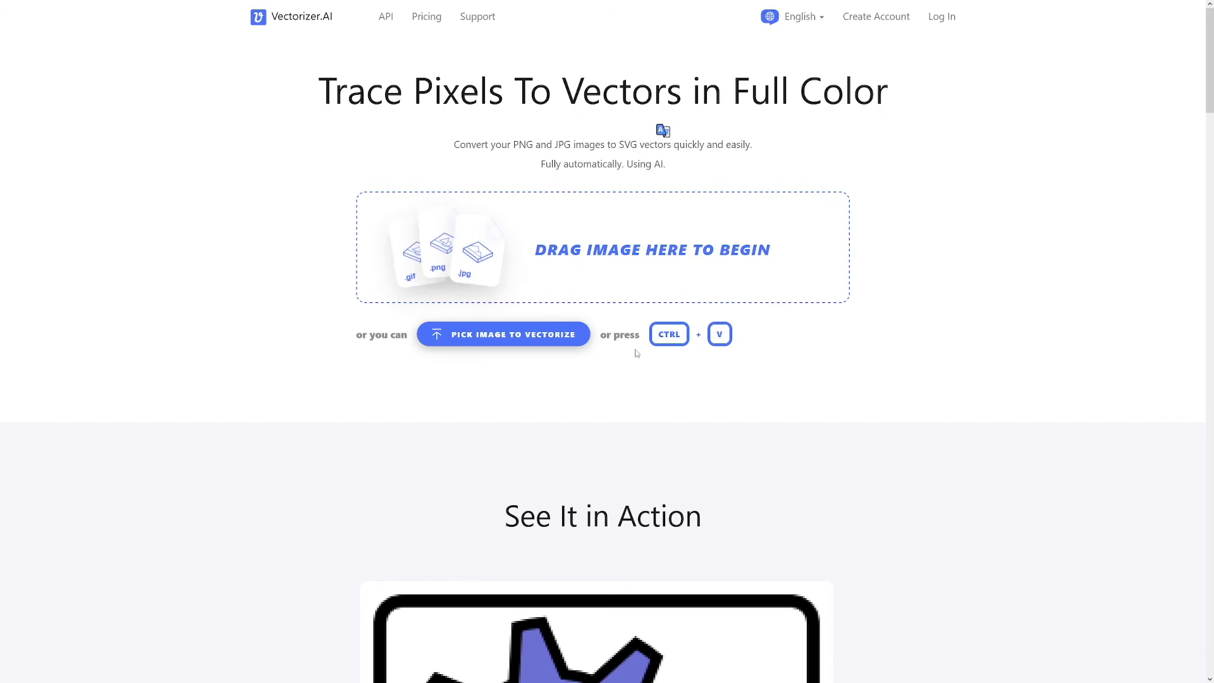
scroll(636, 353, "down", 10)
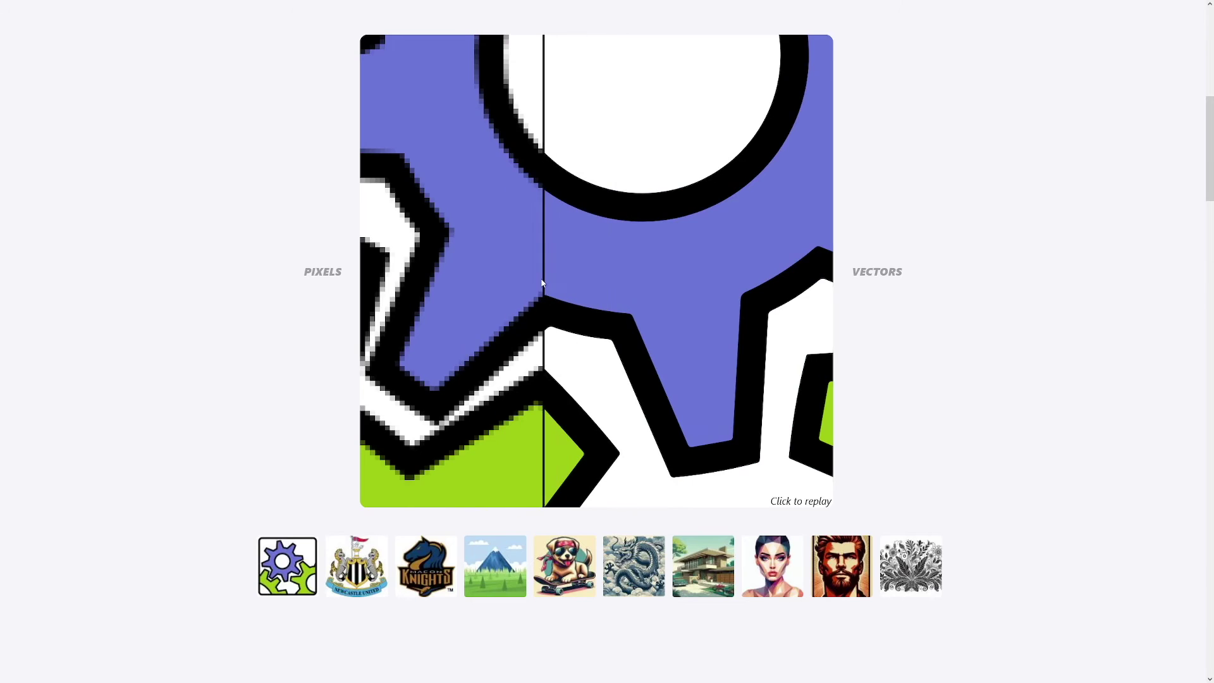
scroll(547, 327, "up", 1)
key("alt+Left")
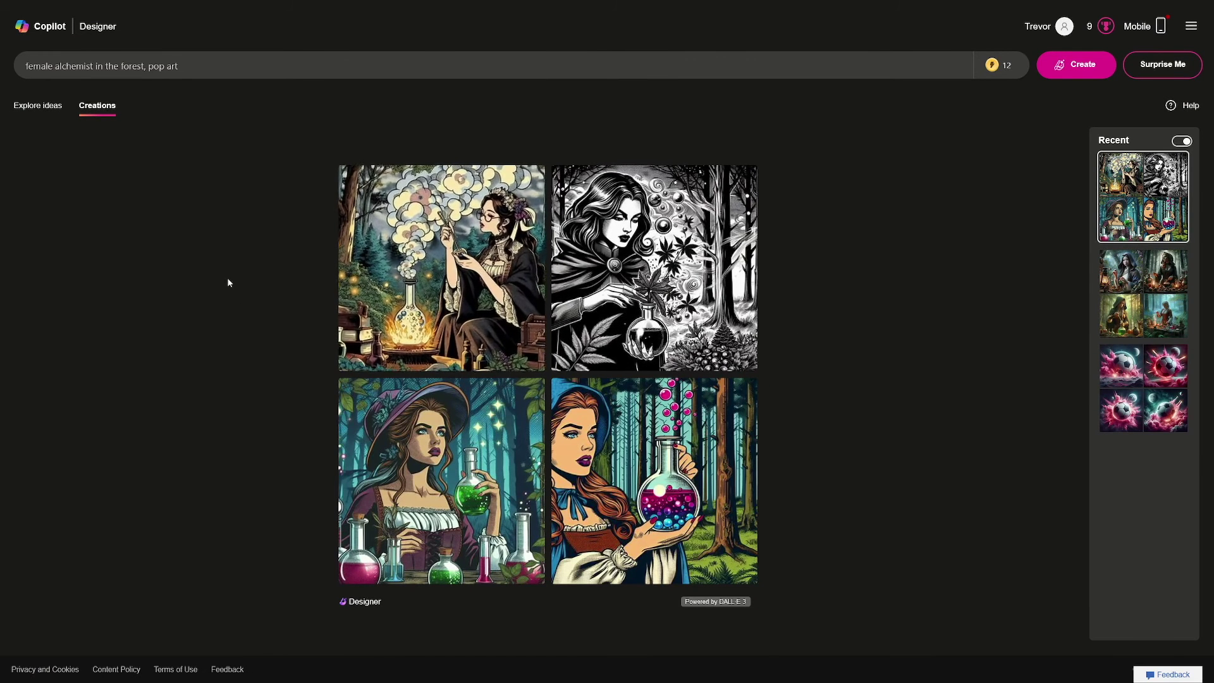
Change the prompt's style from pop art to graphic design and generate images from "female alchemist in the forest, graphic design"
left_click_drag(187, 66, 150, 66)
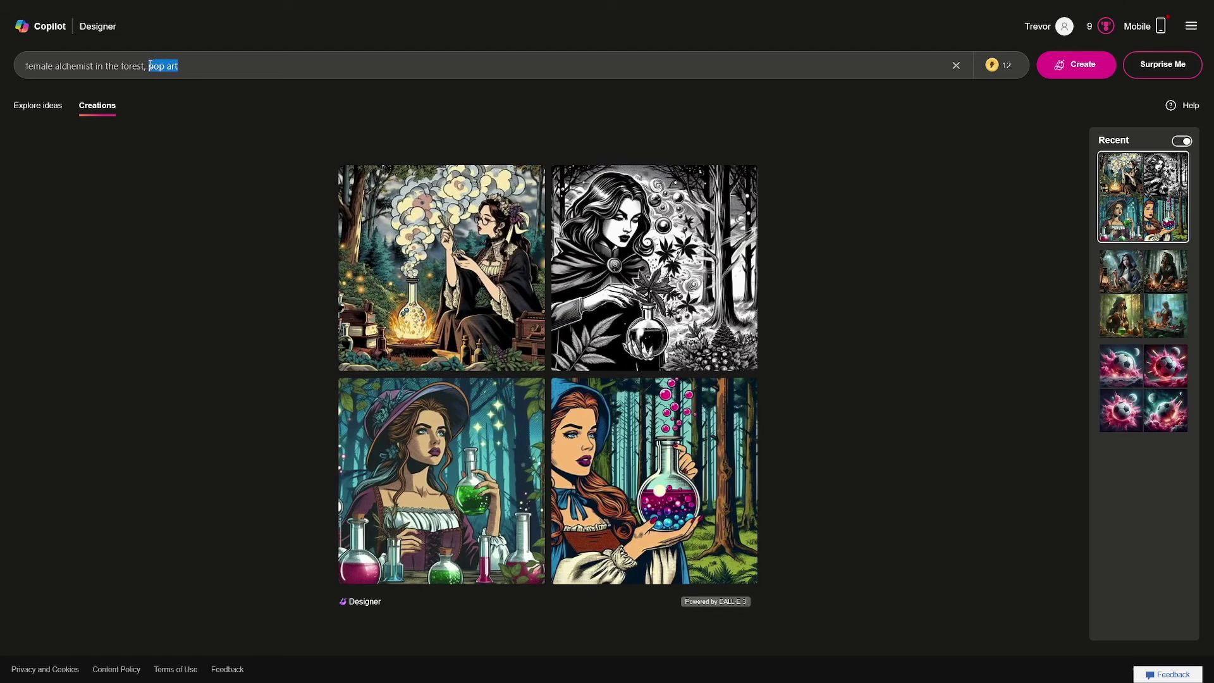
type("graphic design")
key("Return")
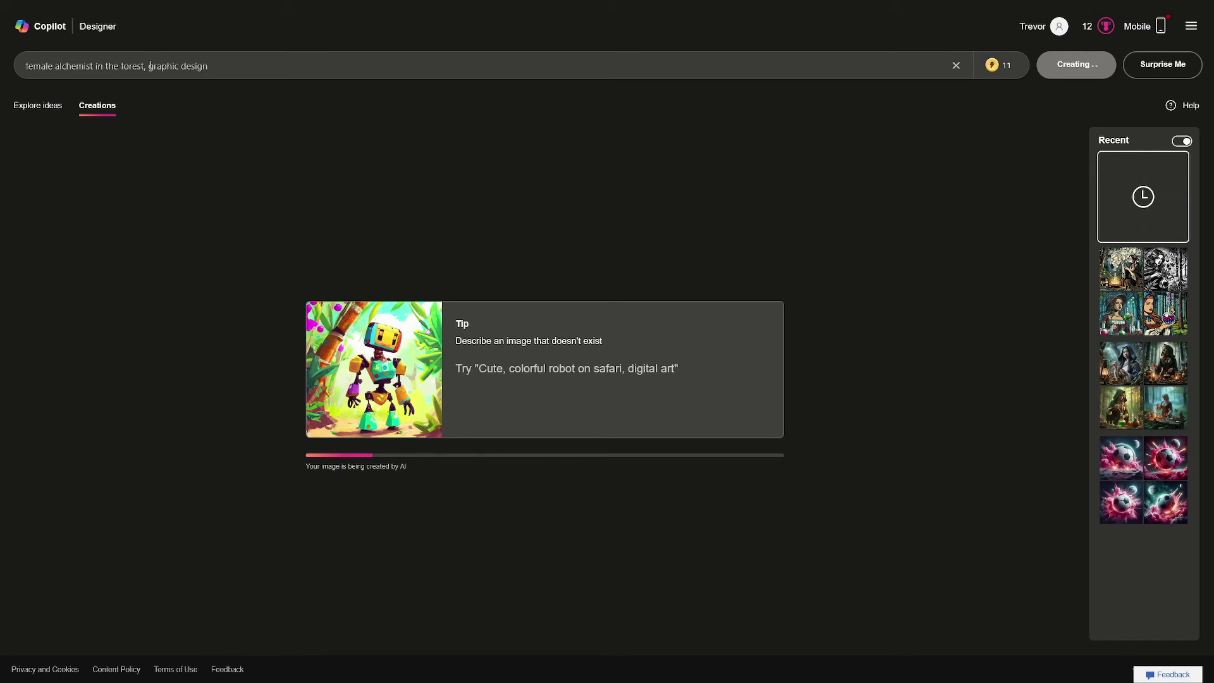
mouse_move(195, 71)
left_mouse_down()
mouse_move(146, 70)
mouse_move(216, 73)
left_mouse_up()
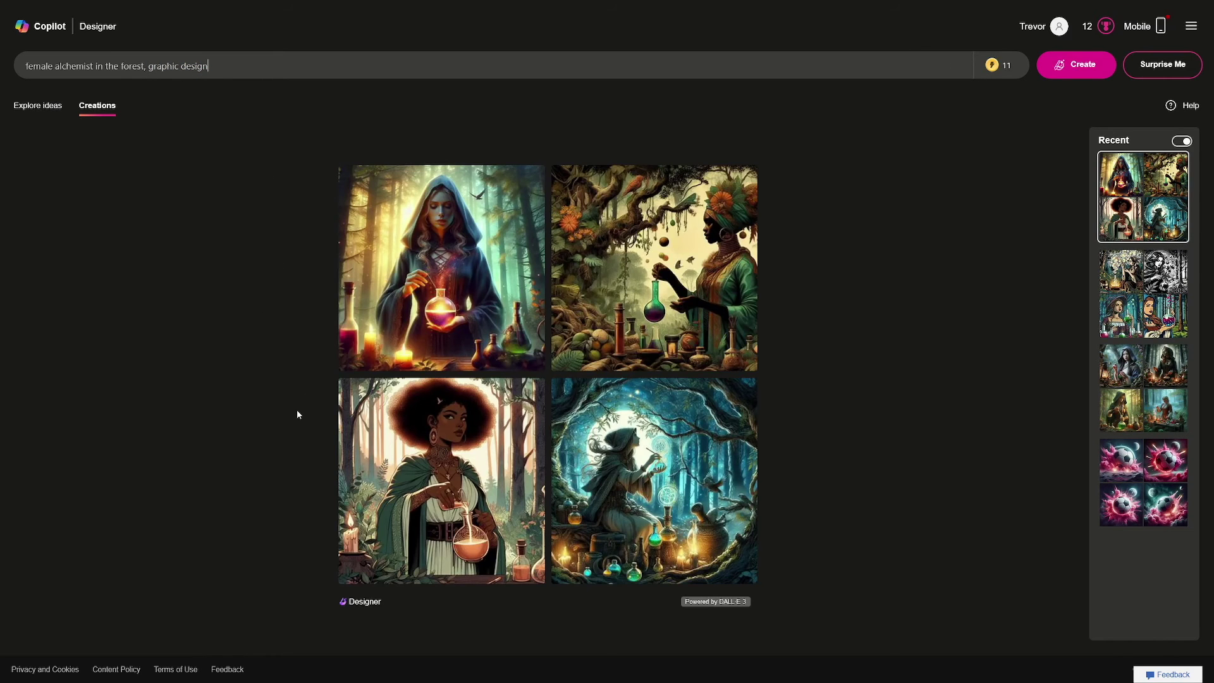
View the blue-hooded, flower-turbaned and moonlit alchemist results enlarged in the detail view, and return to the image grid
left_click(434, 303)
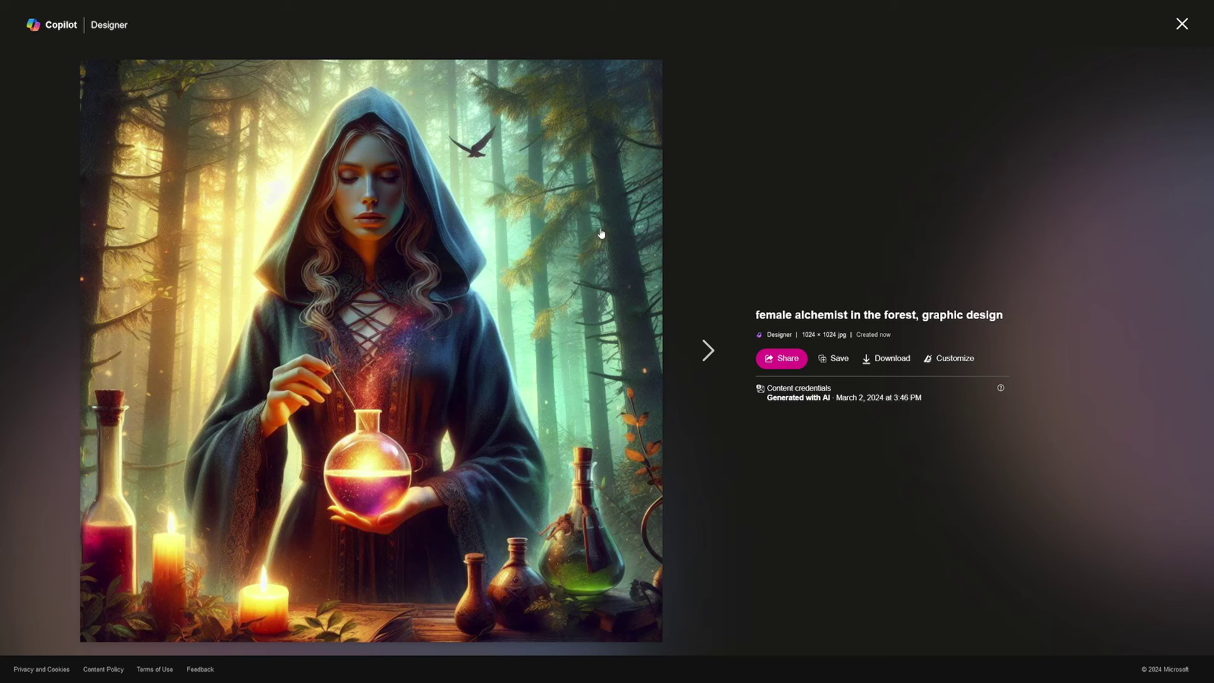
left_click(1181, 24)
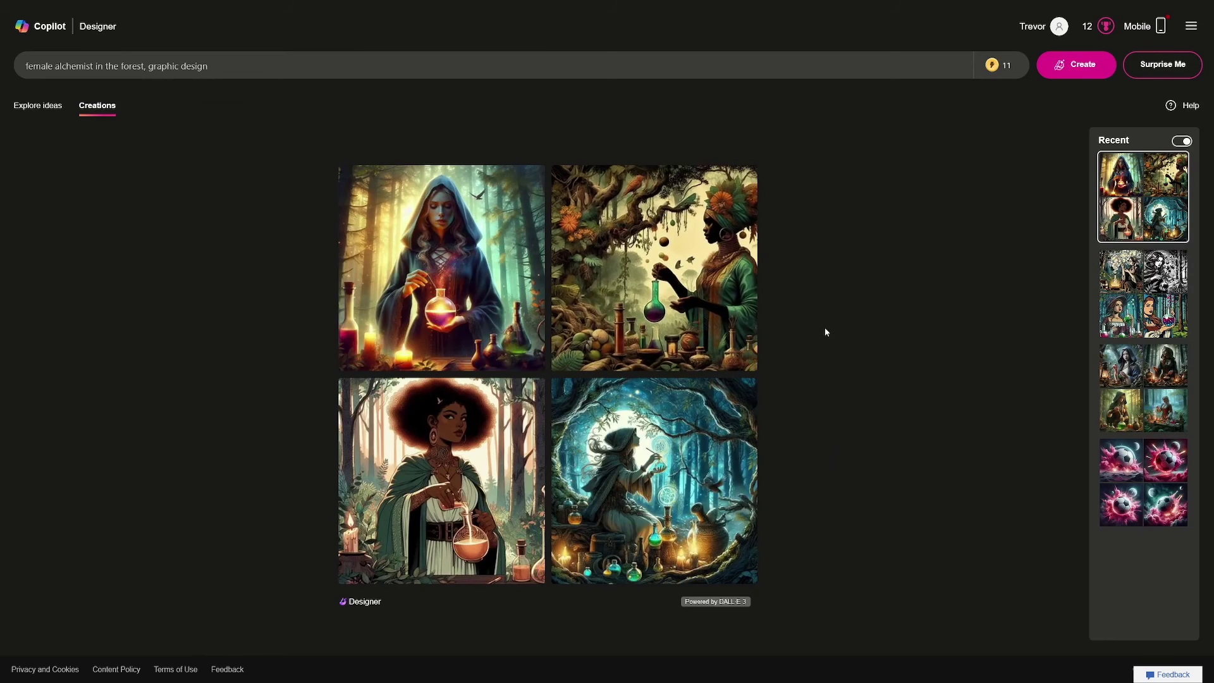
left_click(716, 320)
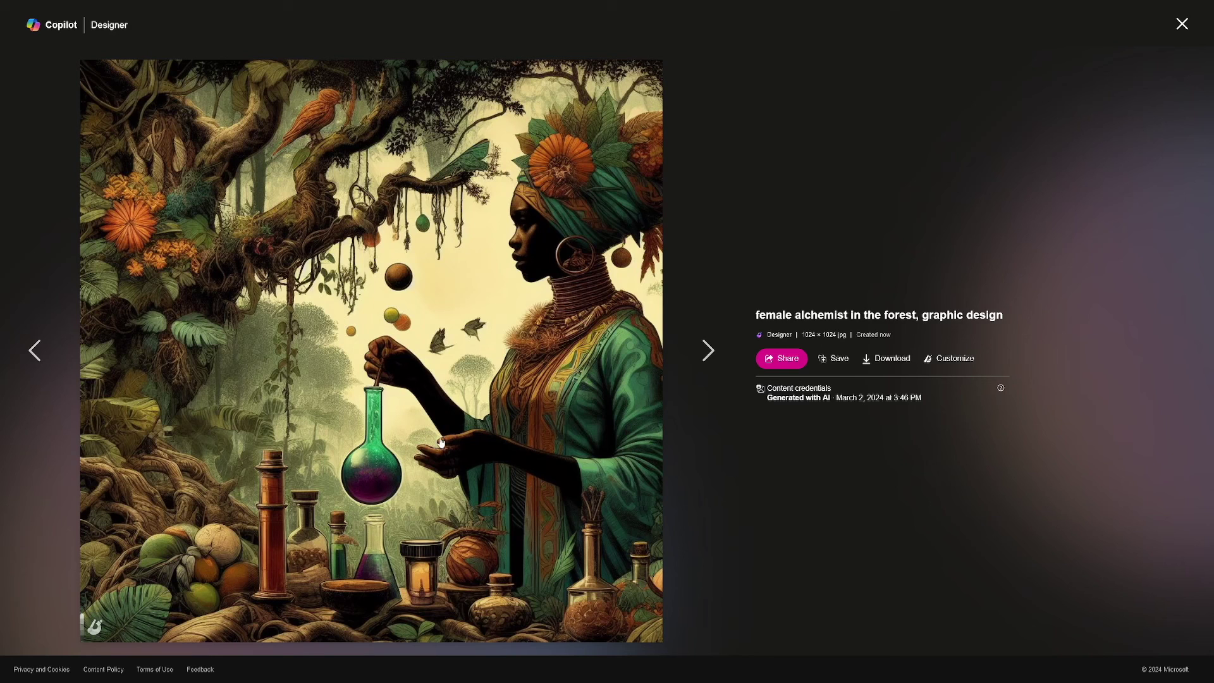
key("Right")
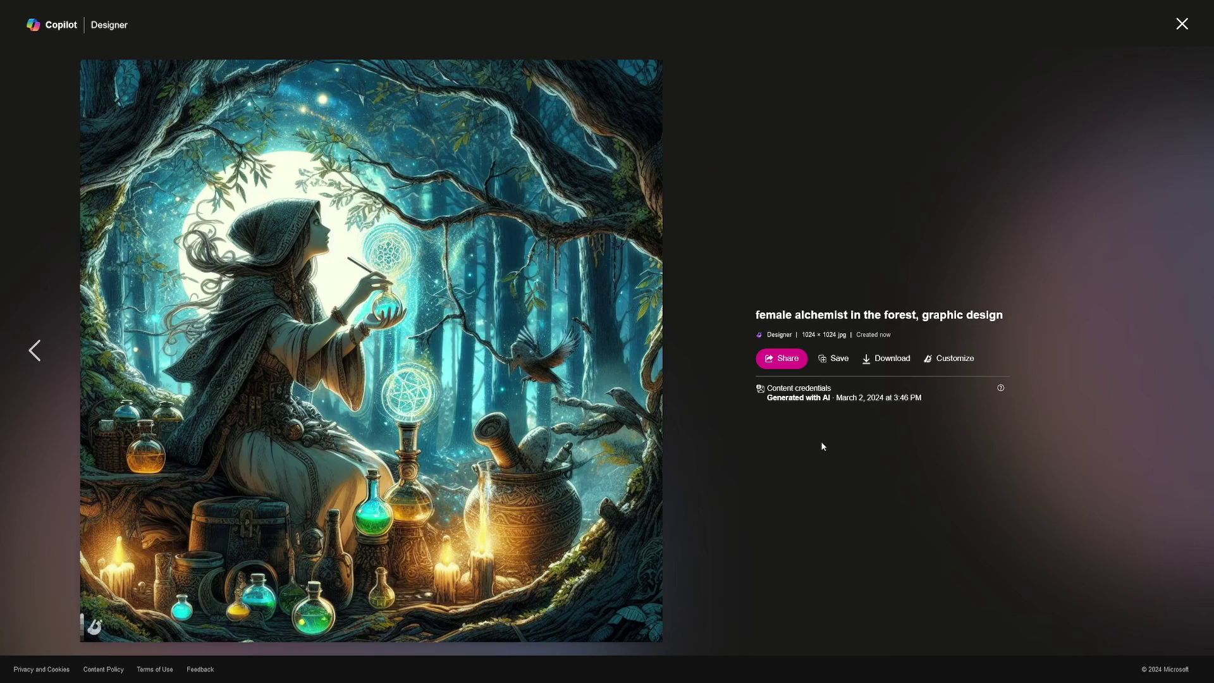
left_click(1182, 24)
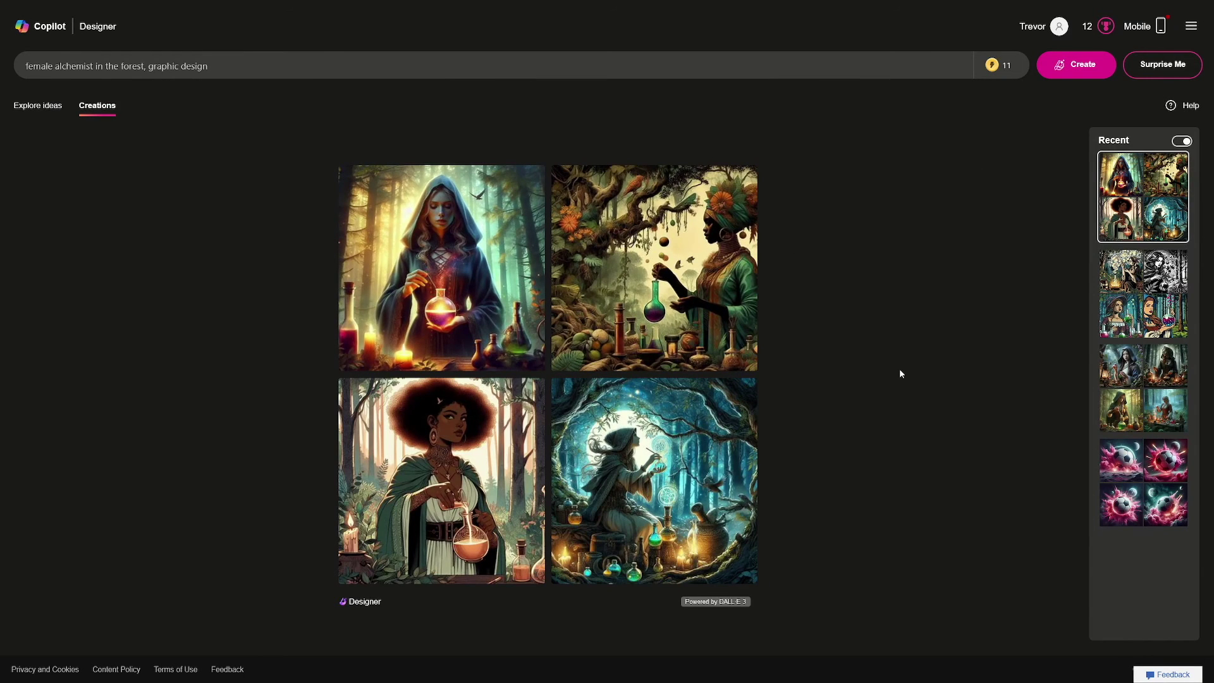